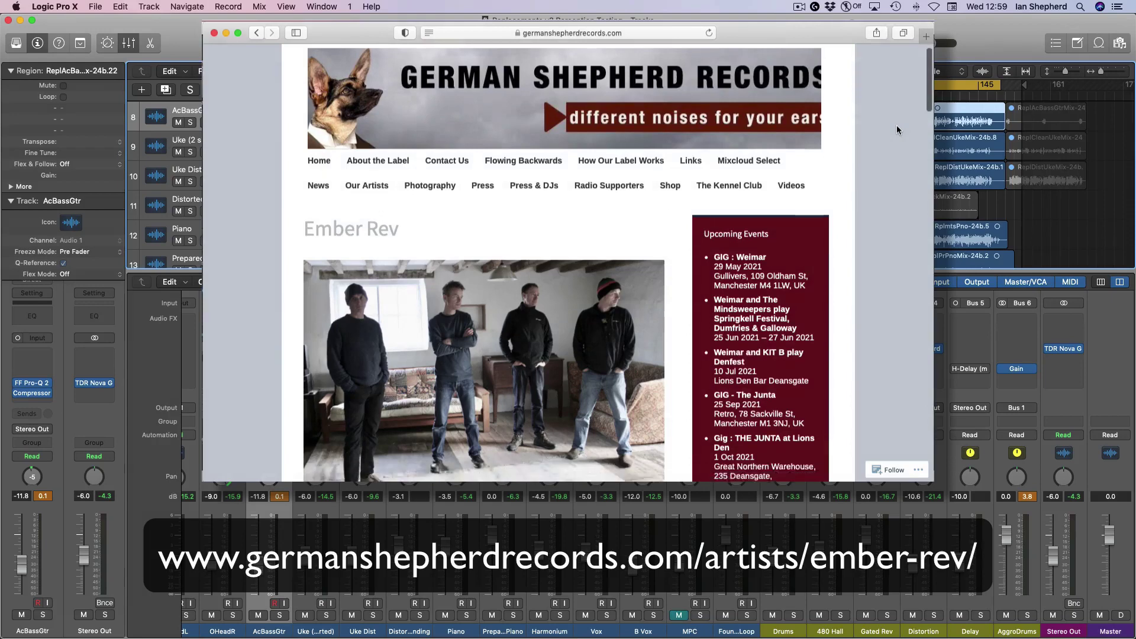
Play the ending of the mix from bar 133, stopping around bar 137.
scroll(897, 125, "down", 10)
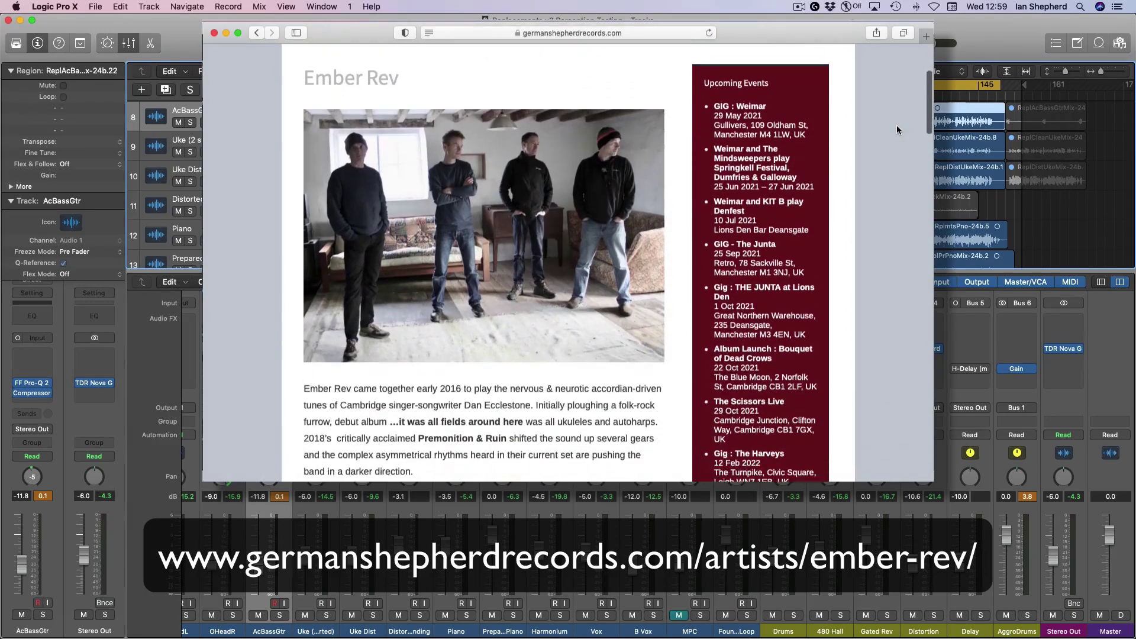
scroll(897, 126, "down", 12)
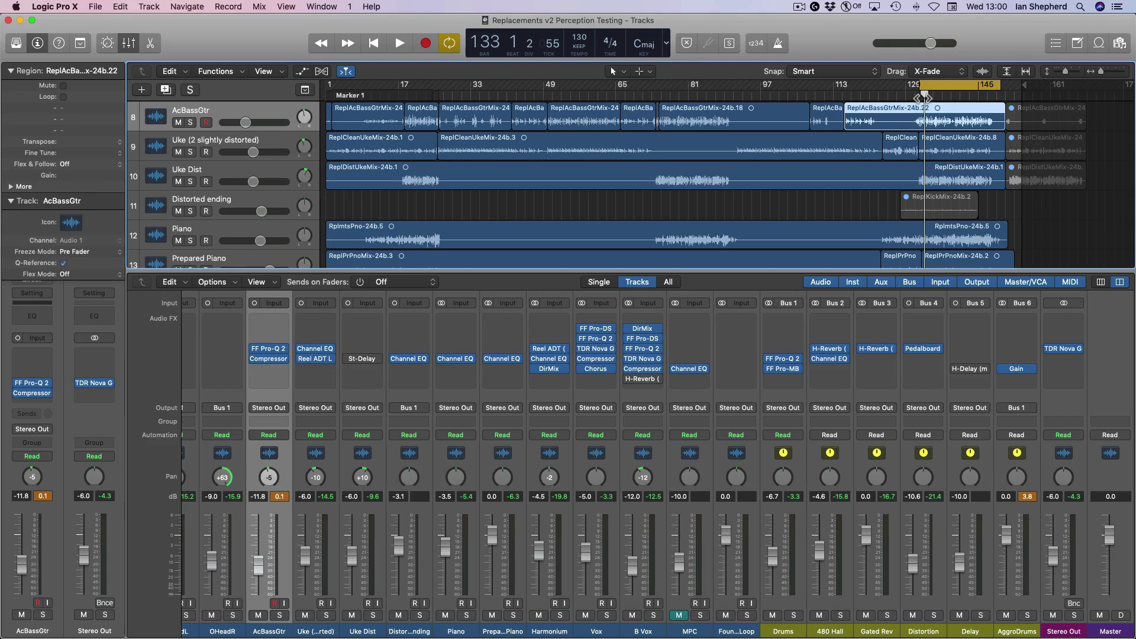
key("space")
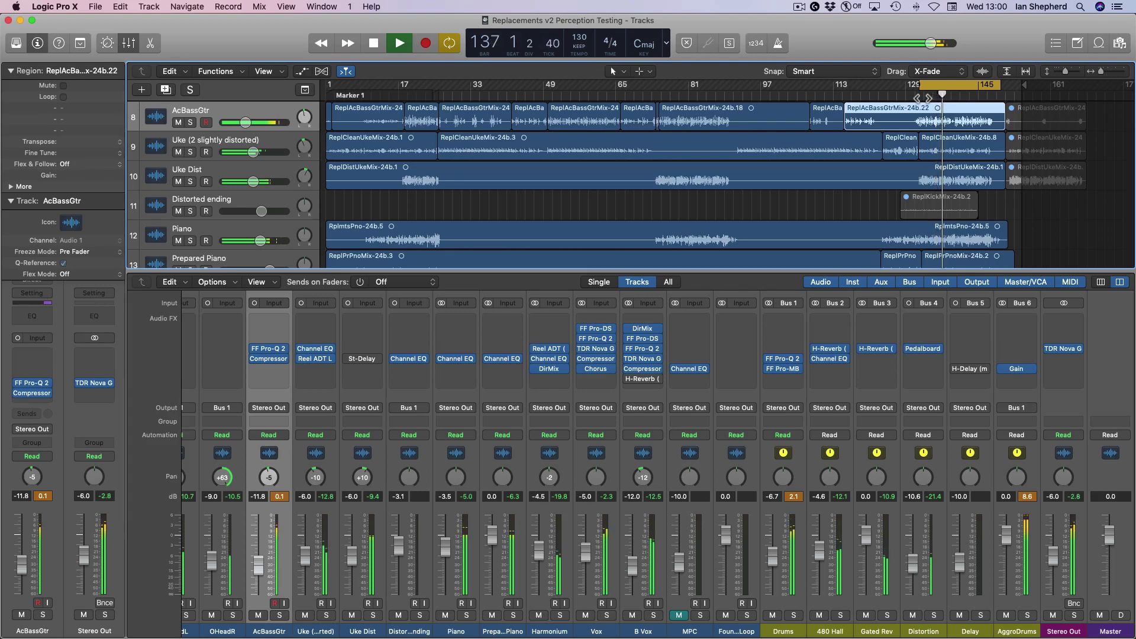
key("space")
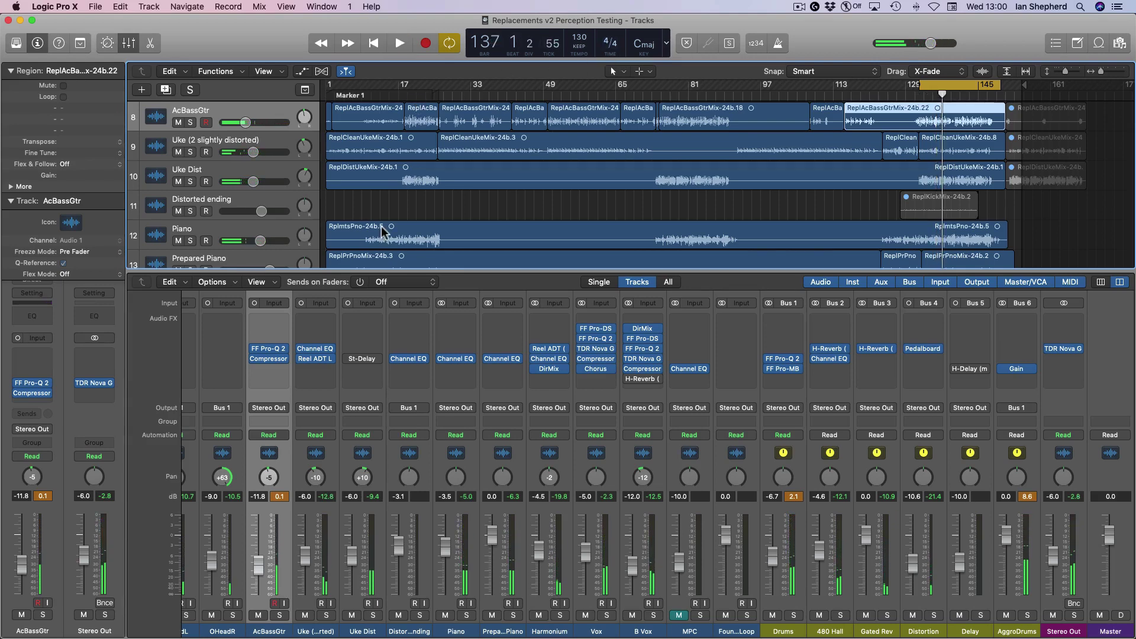
left_click(268, 349)
left_click(269, 350)
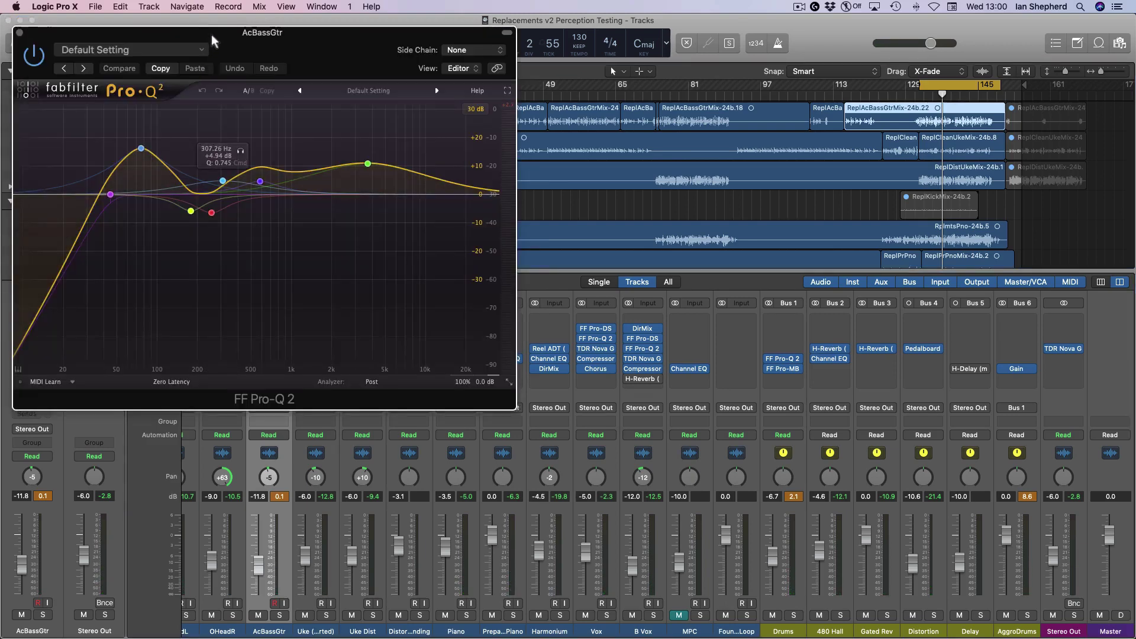
left_click_drag(210, 35, 544, 107)
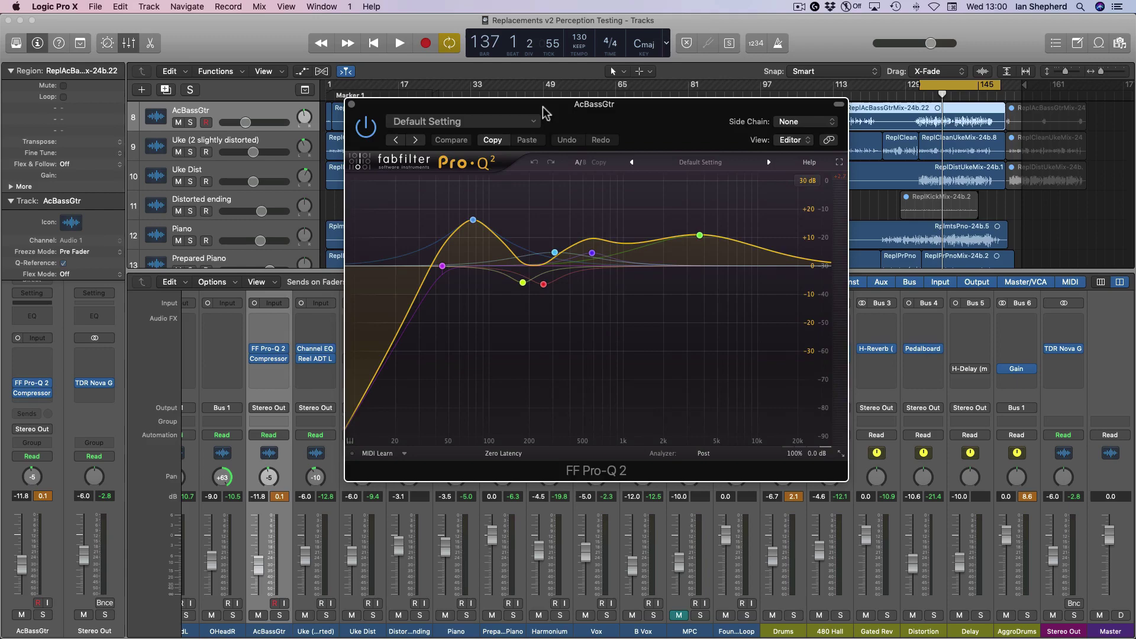
left_click(351, 104)
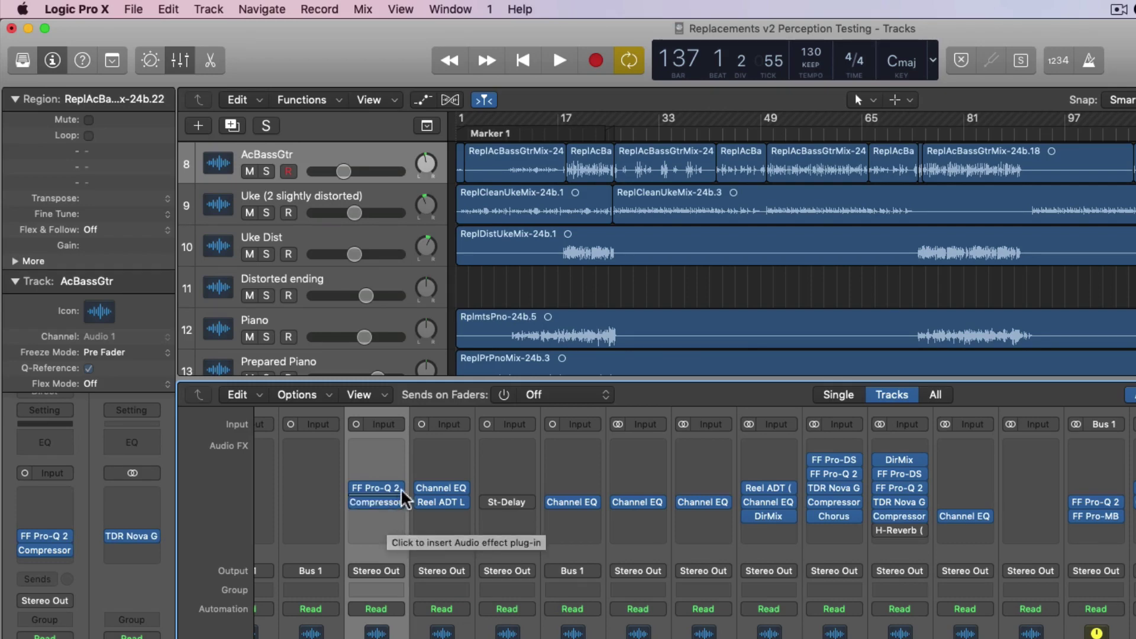
Insert a mono Perception AB in AcBassGtr's top Audio FX slot, set to PRE.
left_click(396, 455)
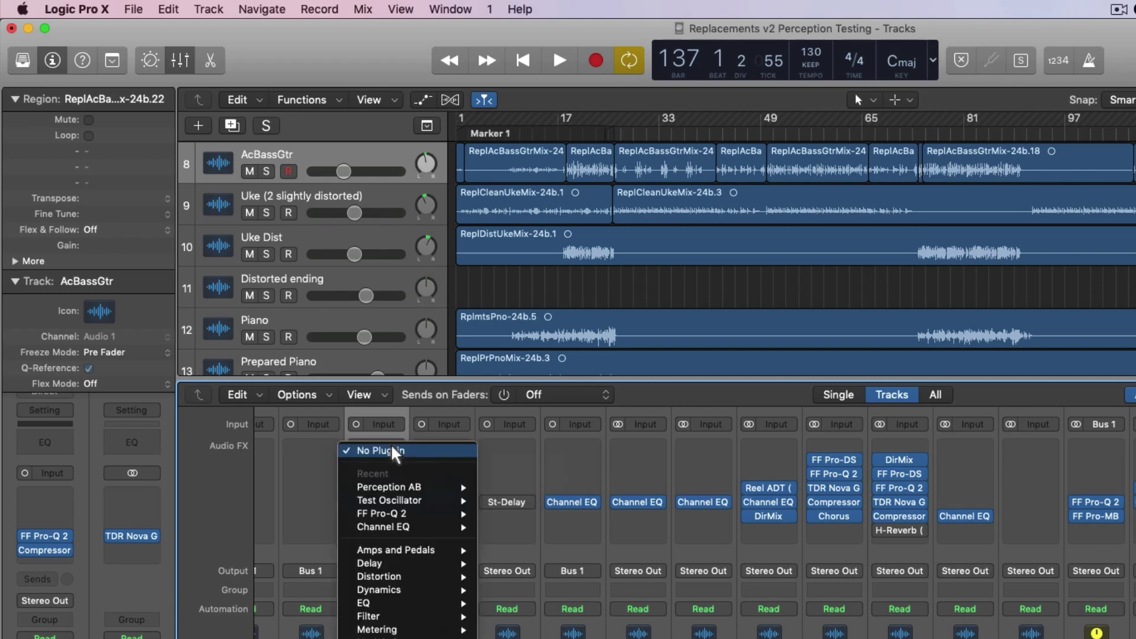
mouse_move(427, 487)
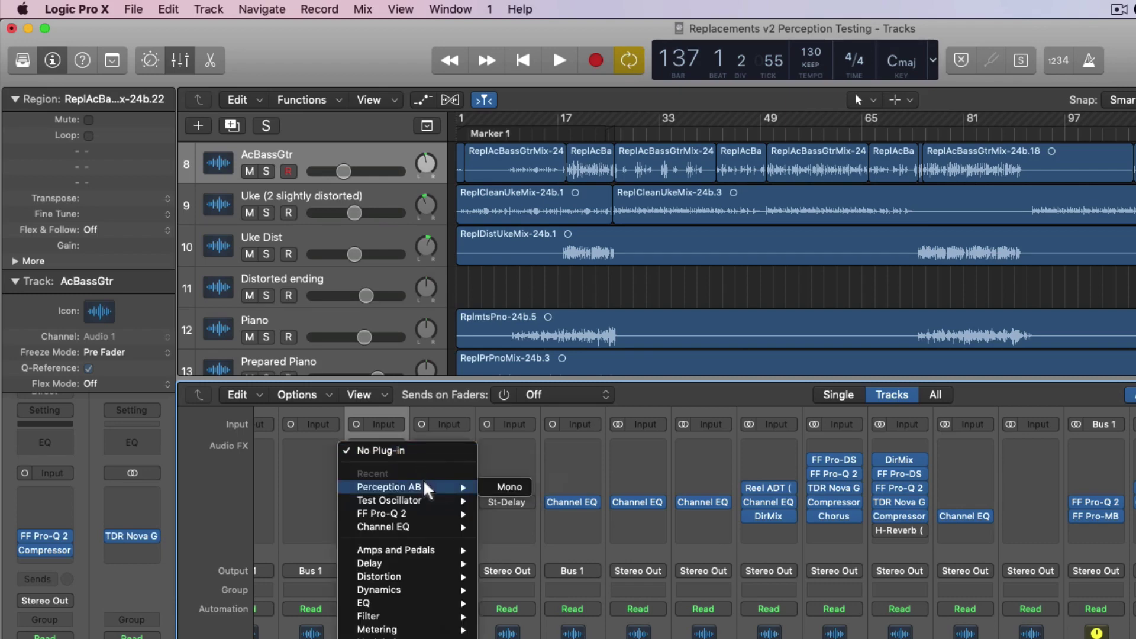
left_click(487, 489)
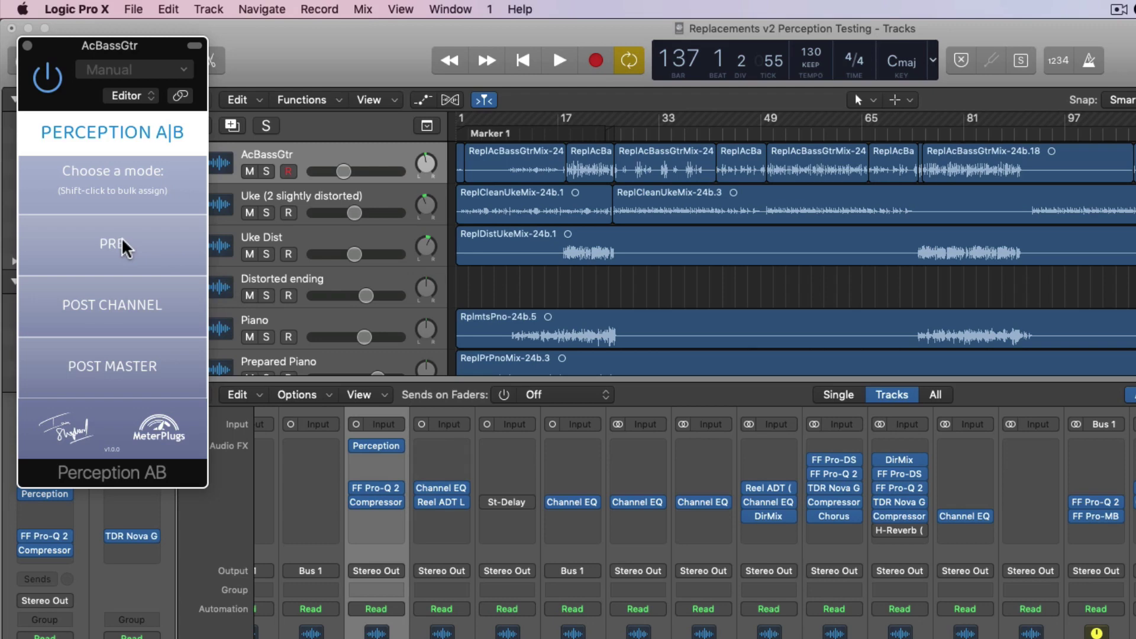
left_click(122, 247)
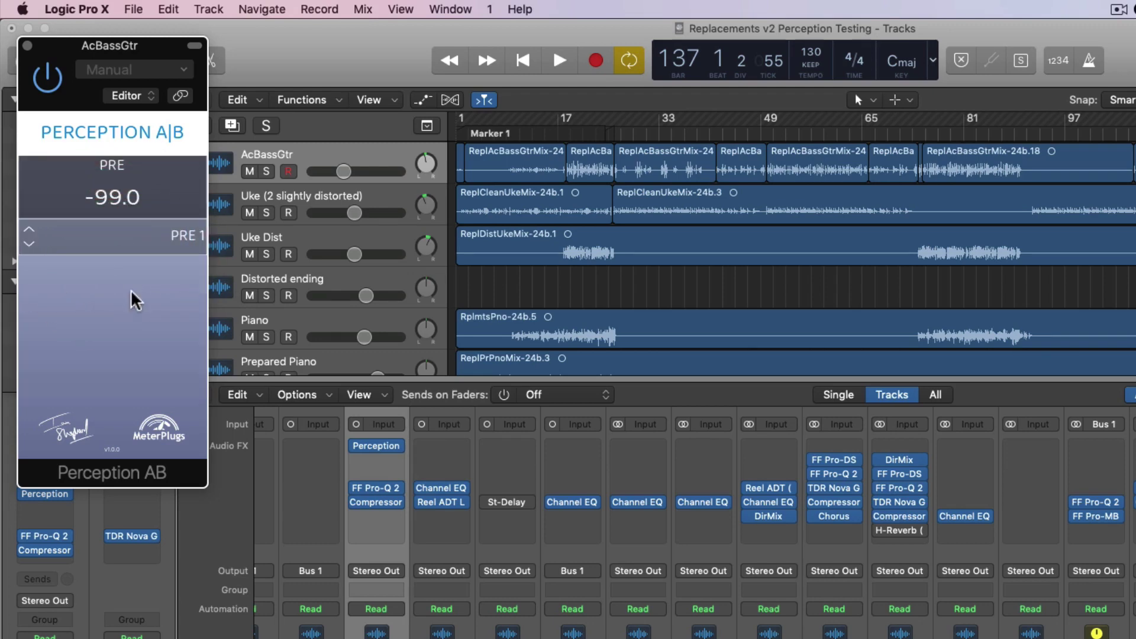
left_click(26, 46)
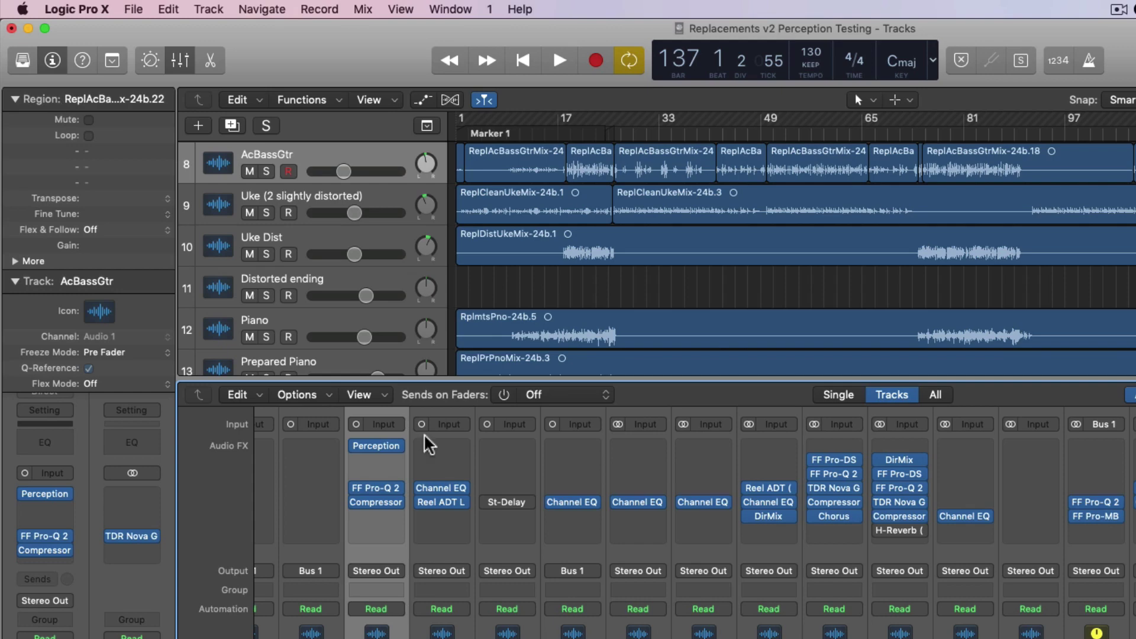
Insert a second mono Perception AB after the Compressor on AcBassGtr.
left_click(361, 532)
mouse_move(416, 583)
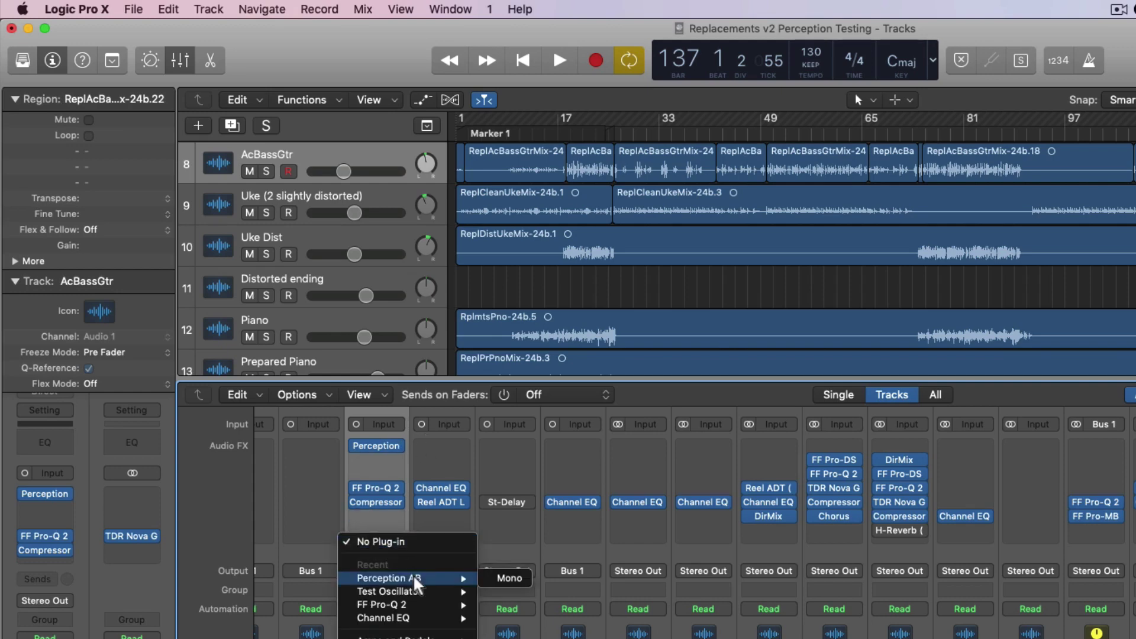
left_click(507, 579)
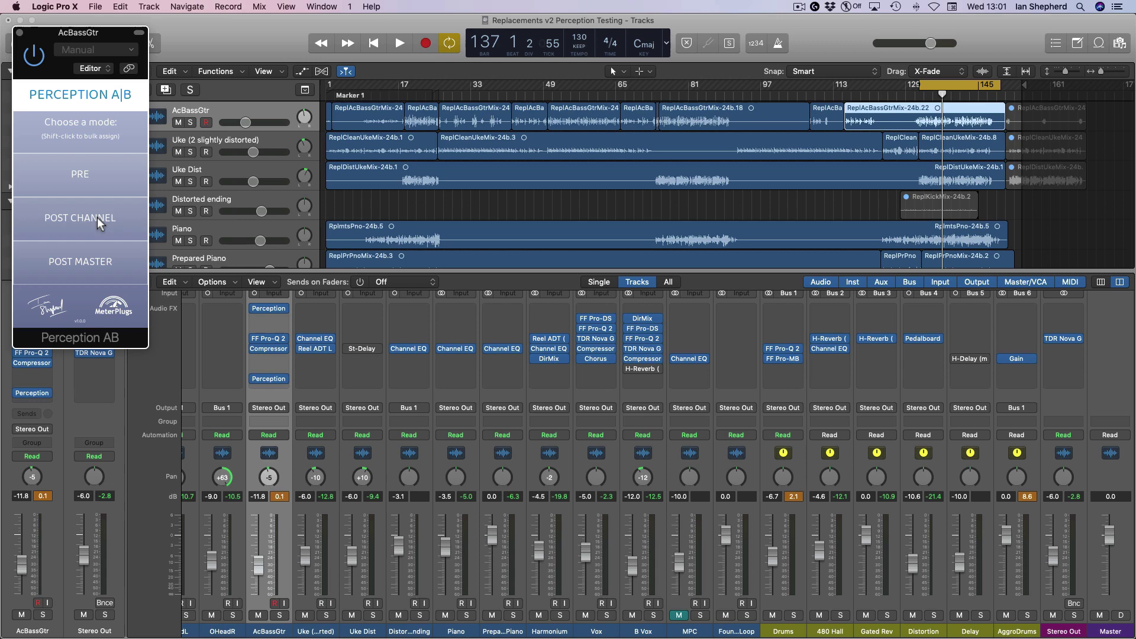
Set the second AcBassGtr Perception AB to POST CHANNEL and play, metering -19.7 PRE versus -6.6 POST.
left_click(105, 234)
left_click_drag(72, 37, 586, 197)
key("space")
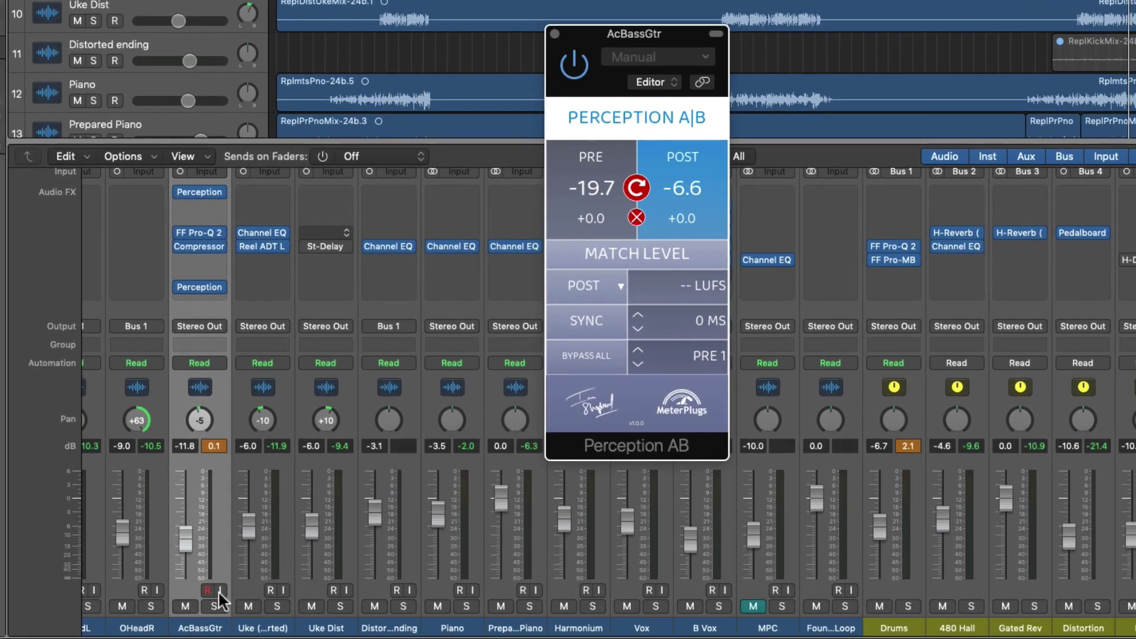
Solo AcBassGtr and switch between its PRE and POST signals (about -19.6 versus -6.0).
left_click(211, 607)
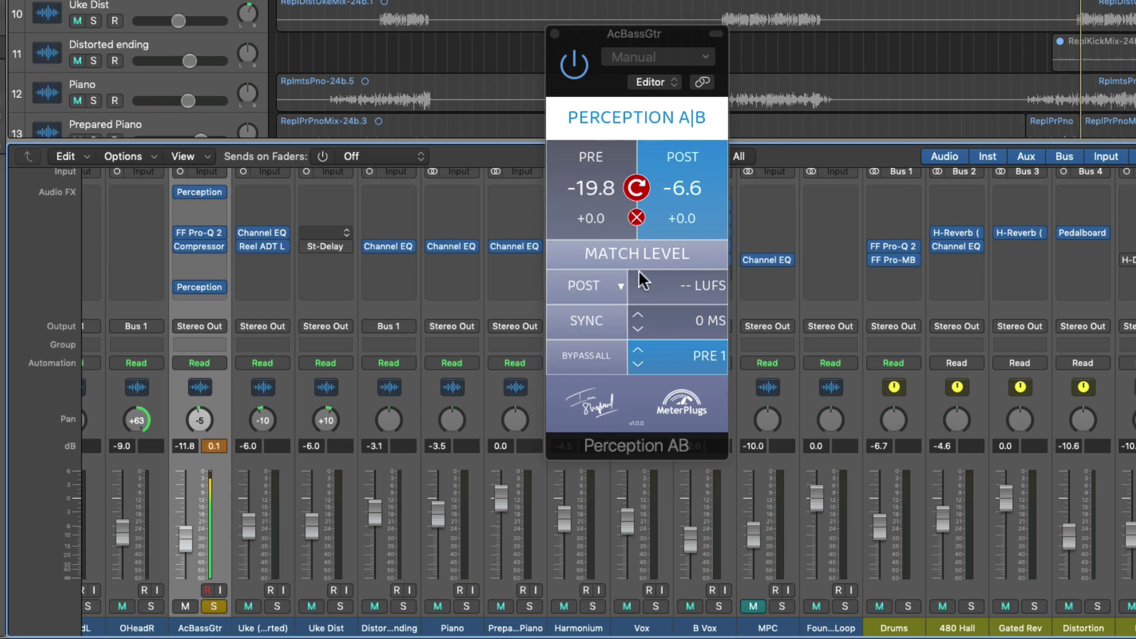
left_click(605, 189)
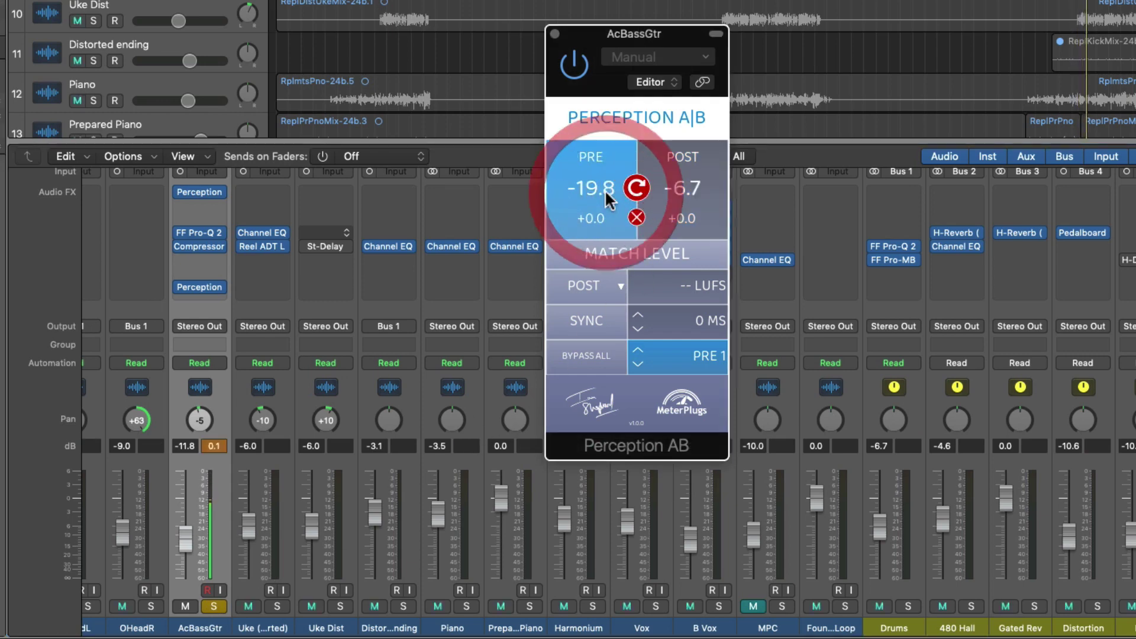
left_click(677, 190)
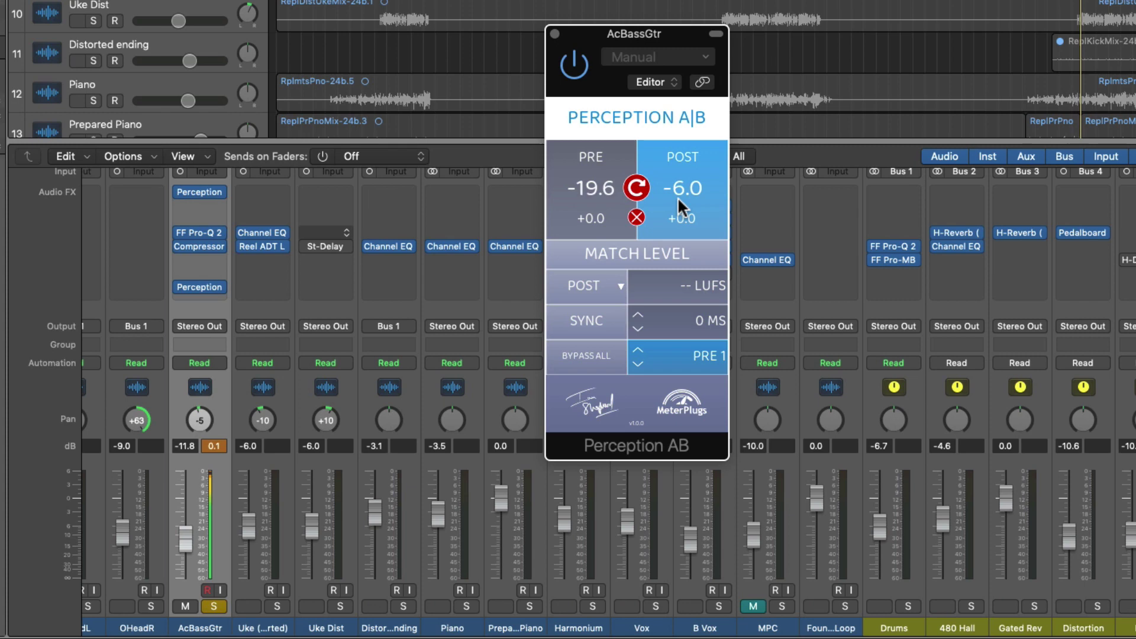
Match AcBassGtr's PRE level to POST (+13.4 dB), then alternate PRE and POST to compare.
left_click(640, 251)
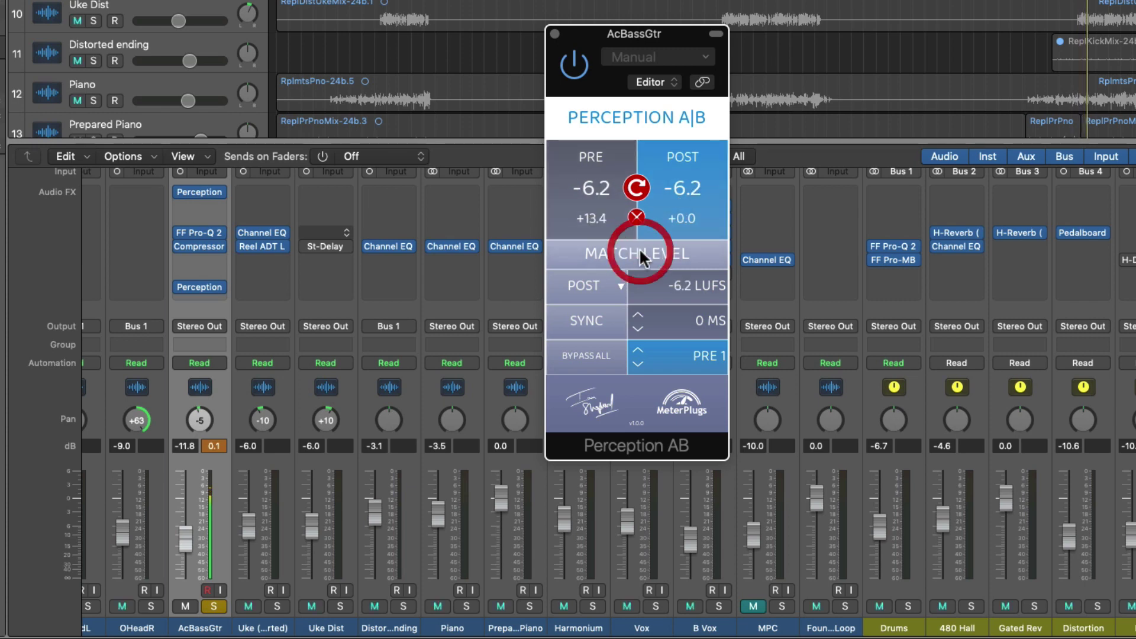
left_click(592, 188)
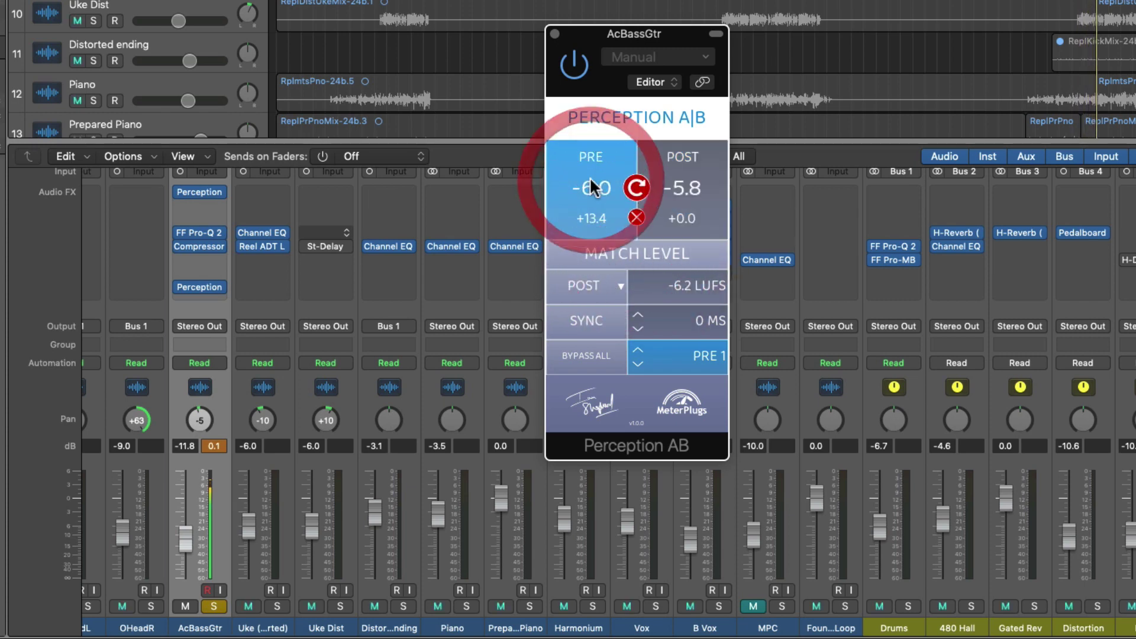
left_click(689, 196)
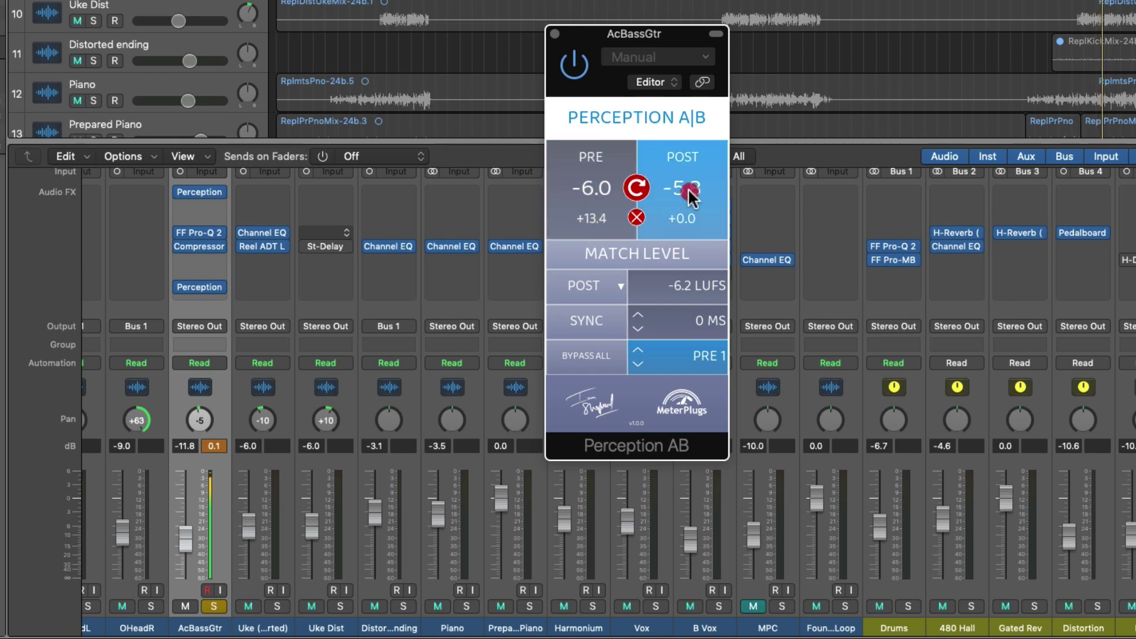
left_click(609, 193)
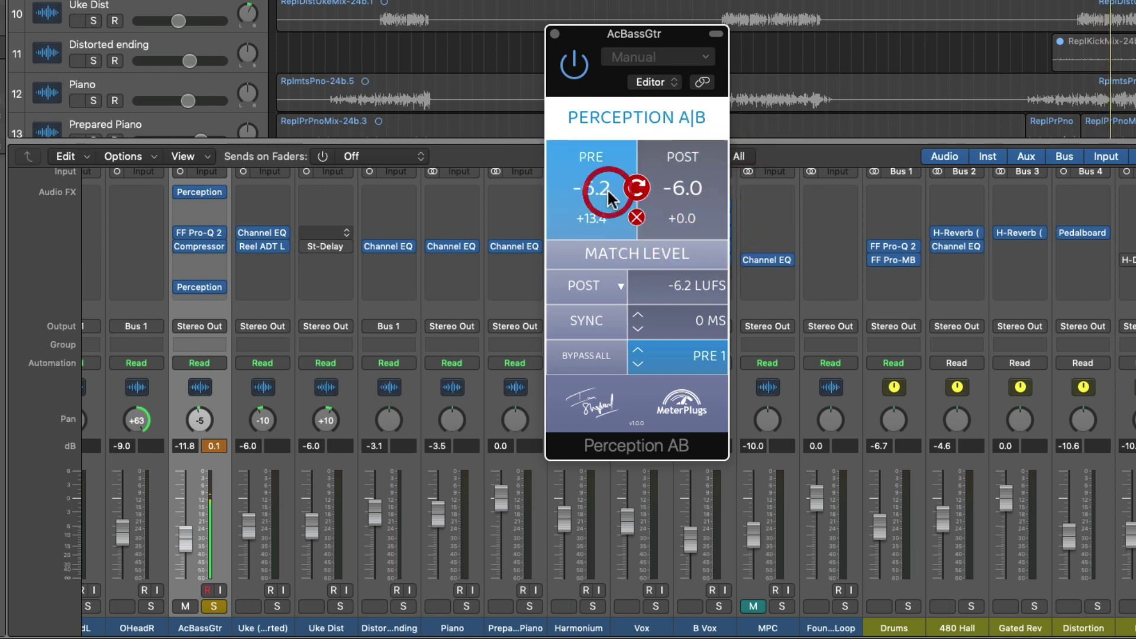
left_click(679, 183)
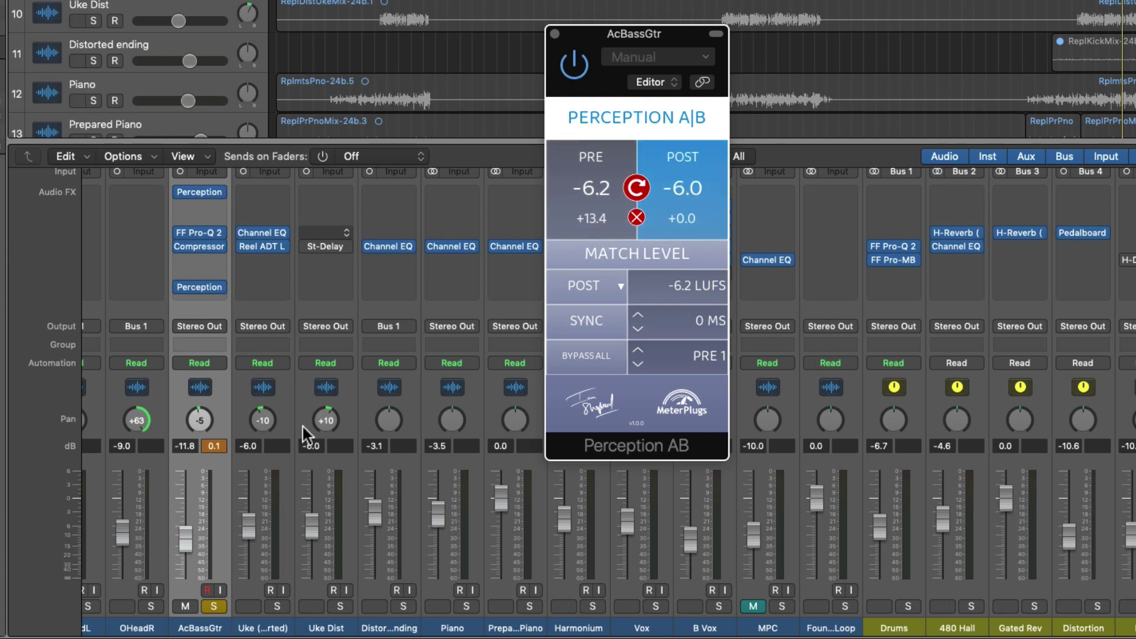
Unsolo AcBassGtr, play the full mix and compare PRE/POST in context, ending on POST.
left_click(214, 606)
key("space")
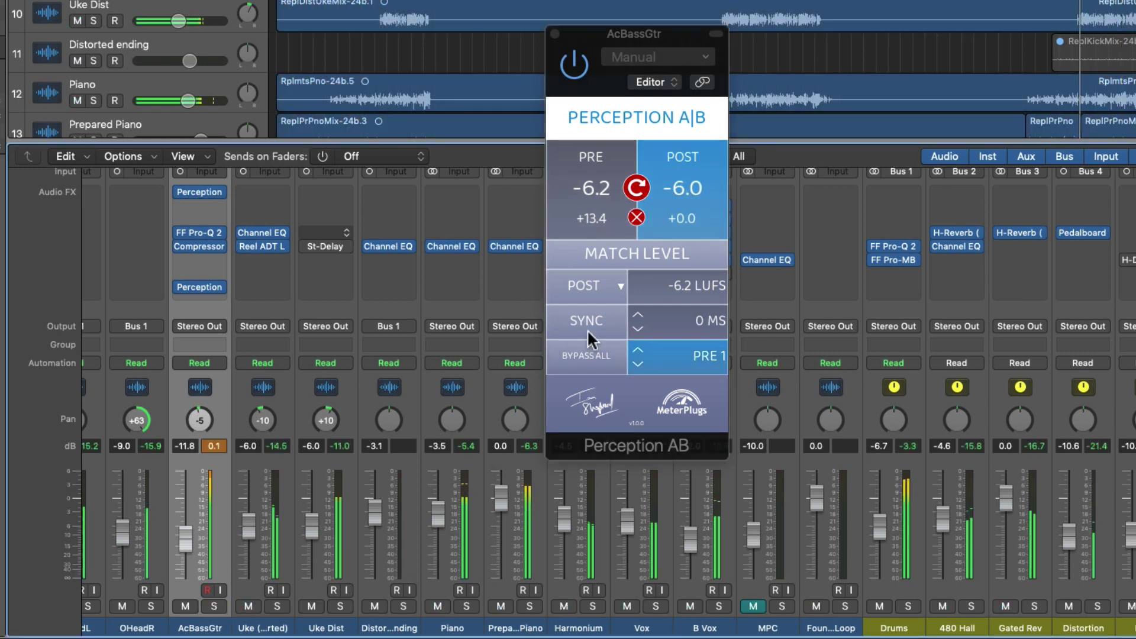
left_click(604, 186)
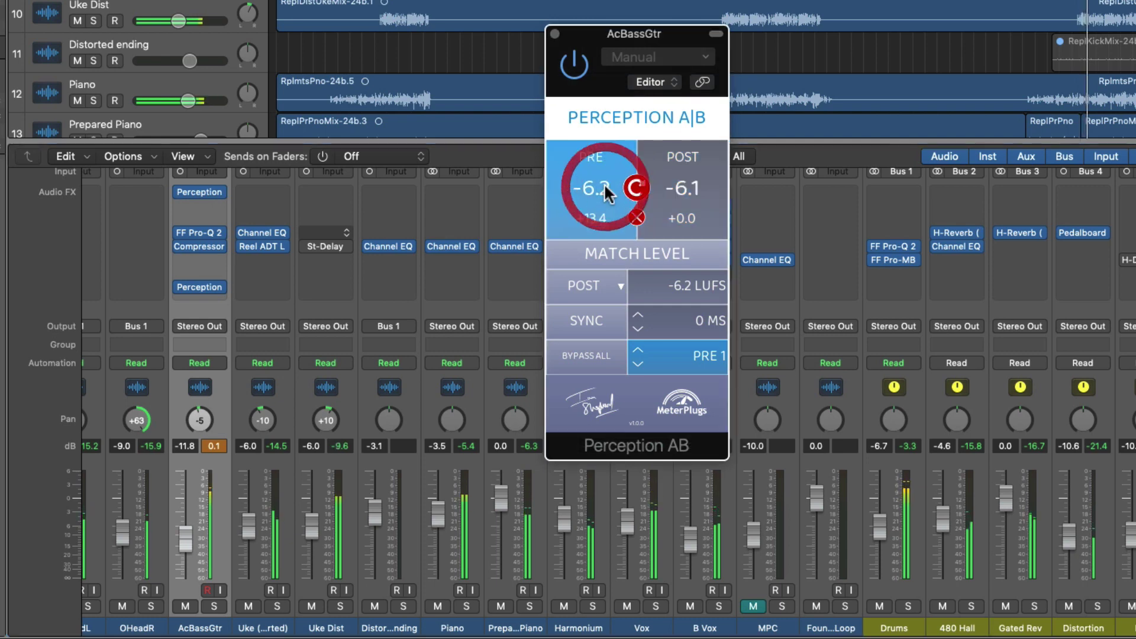
left_click(688, 181)
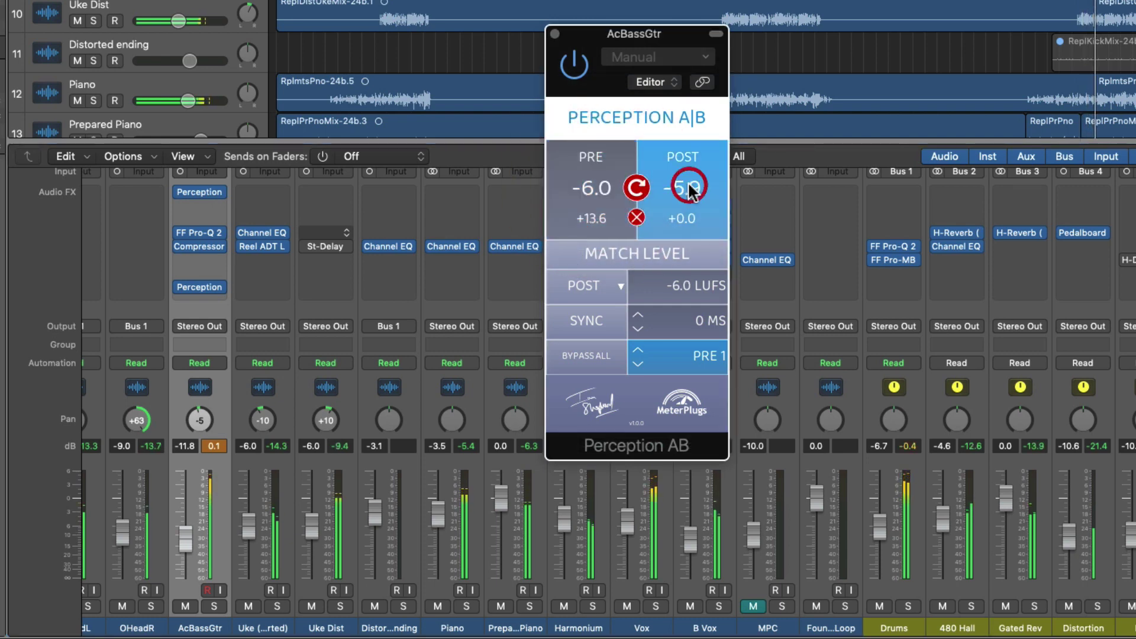
left_click(601, 195)
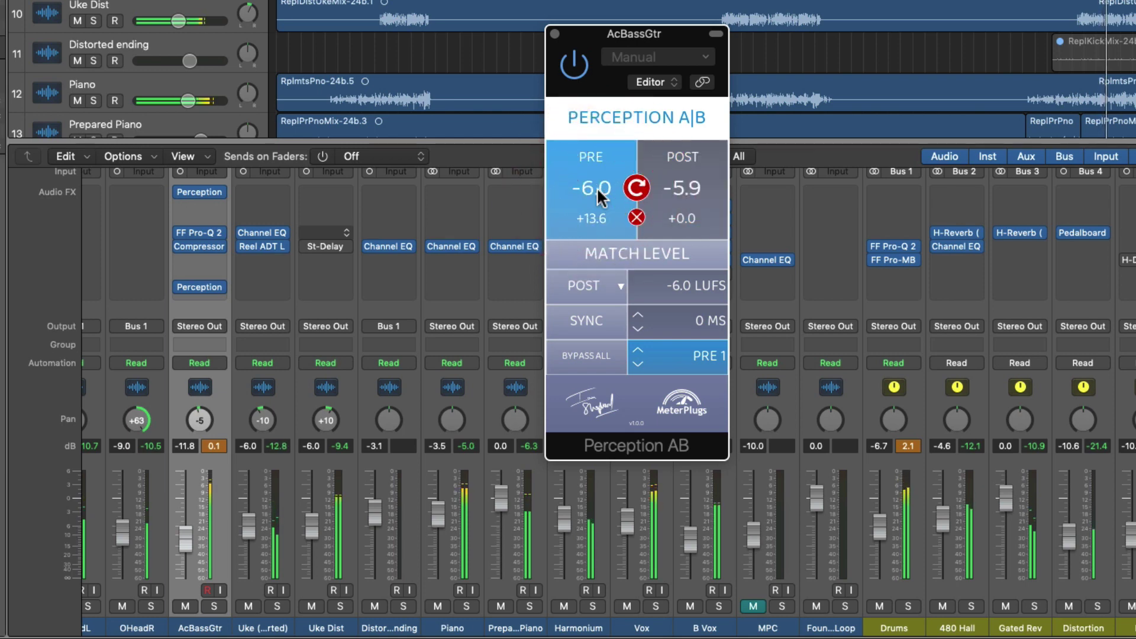
left_click(680, 193)
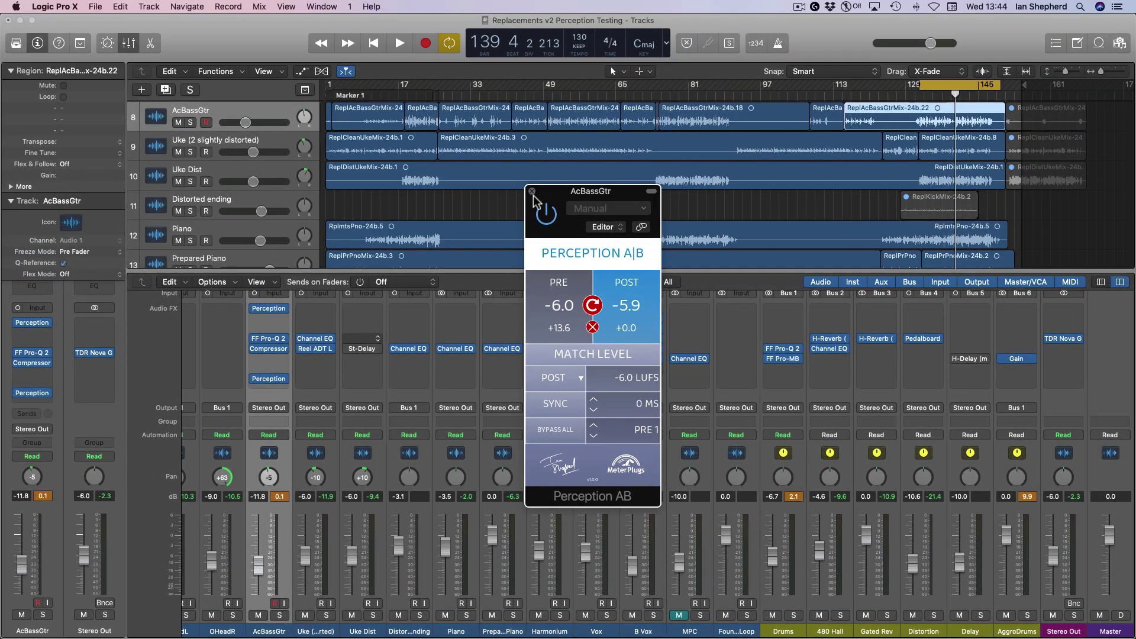
Insert Perception AB at the top of the Uke (2 slightly distorted) strip, set to PRE.
left_click(307, 313)
mouse_move(331, 338)
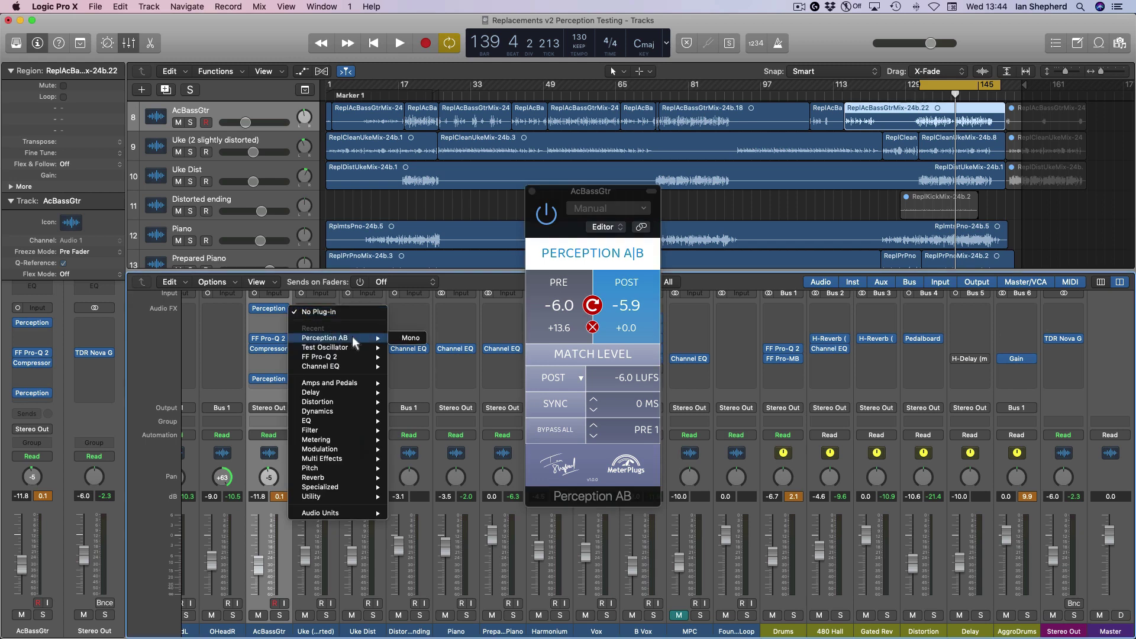
left_click(402, 337)
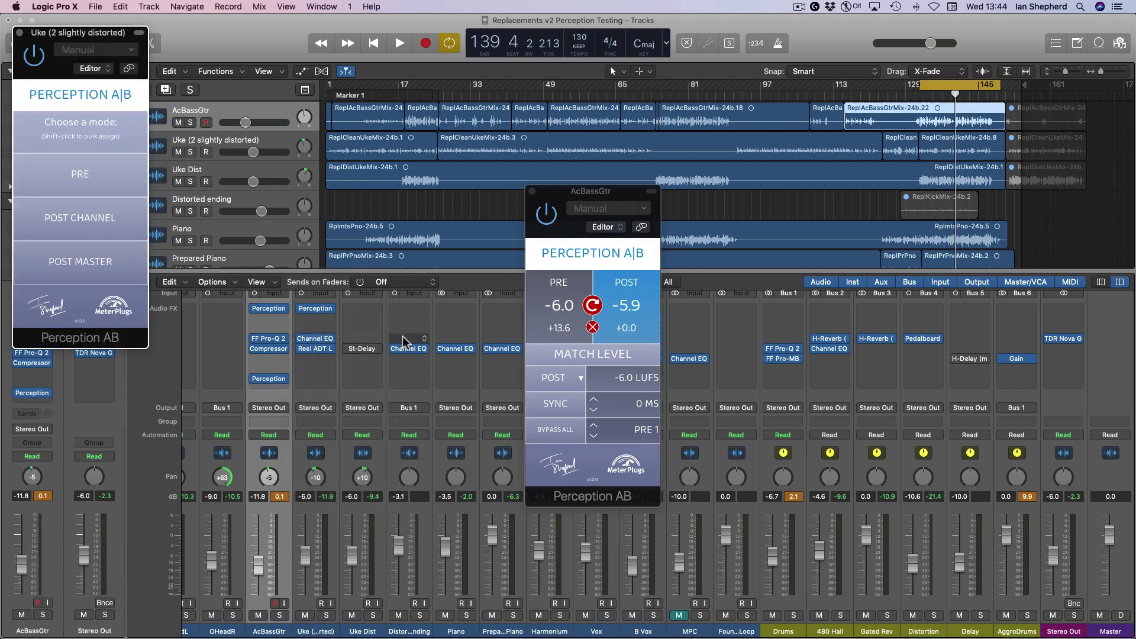
left_click(80, 175)
left_click(20, 32)
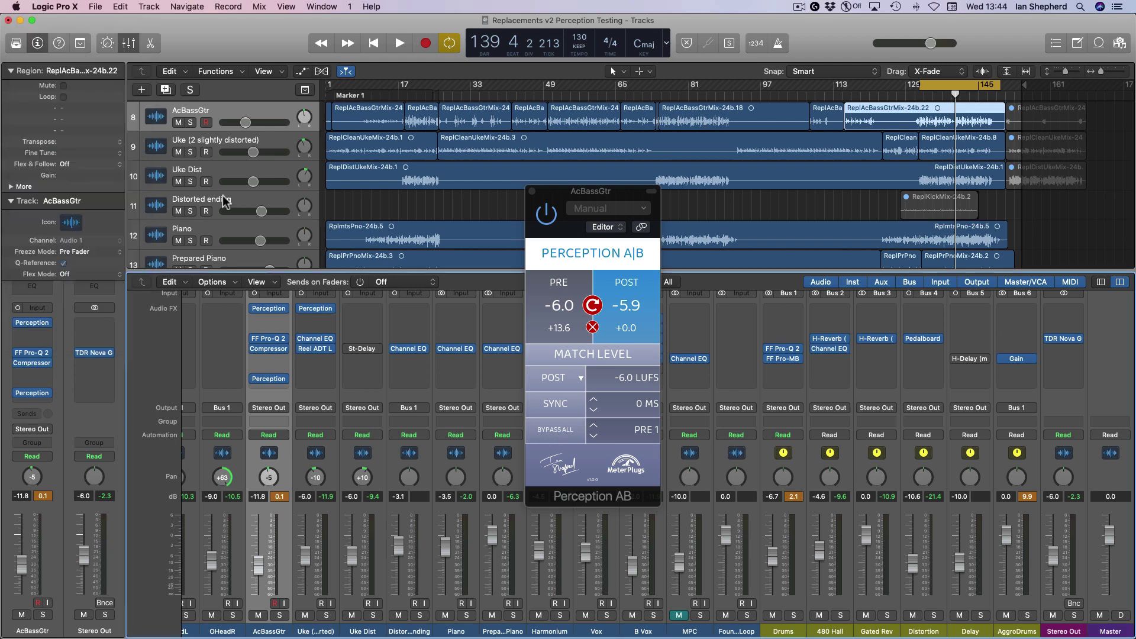
Add a second Perception AB after the Uke's effects, set to POST CHANNEL, and start playback.
left_click(307, 384)
mouse_move(347, 409)
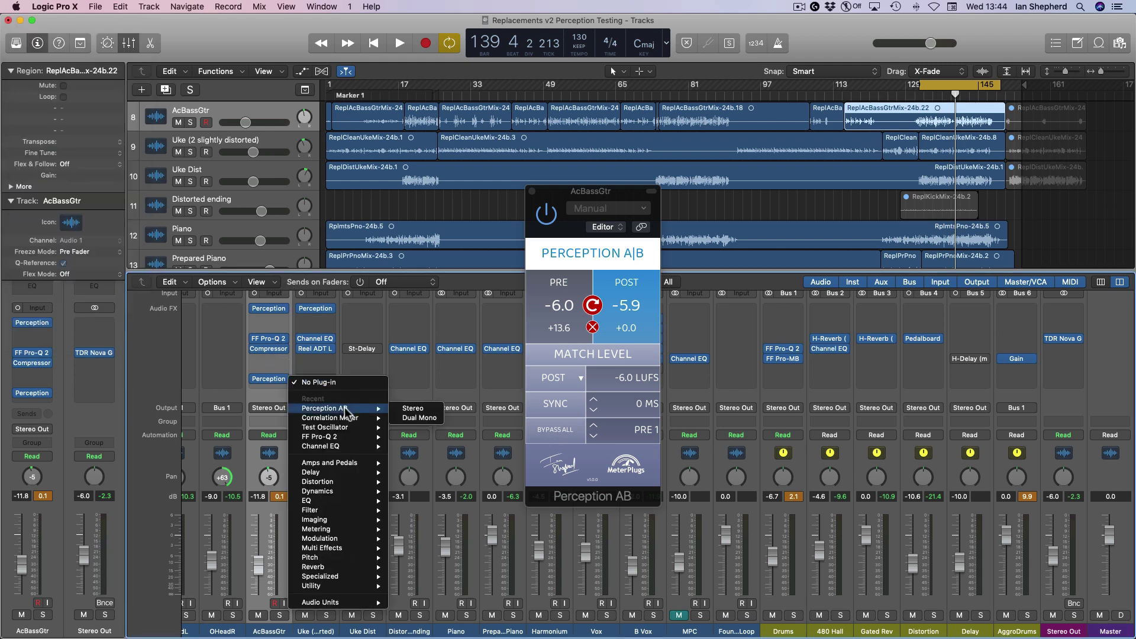
left_click(419, 416)
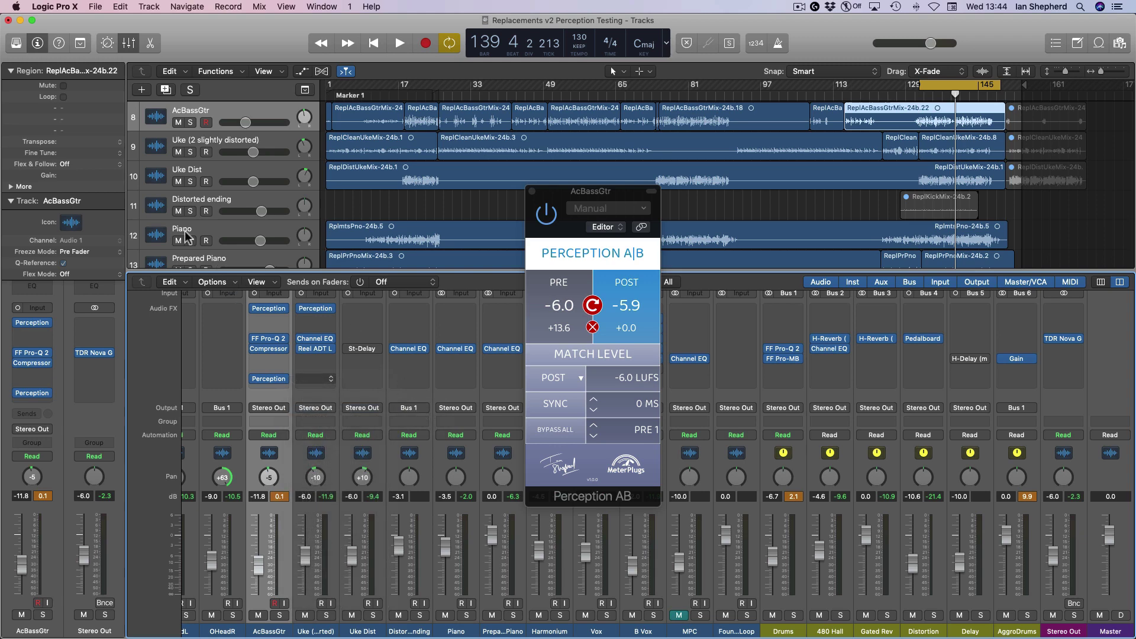
left_click(83, 231)
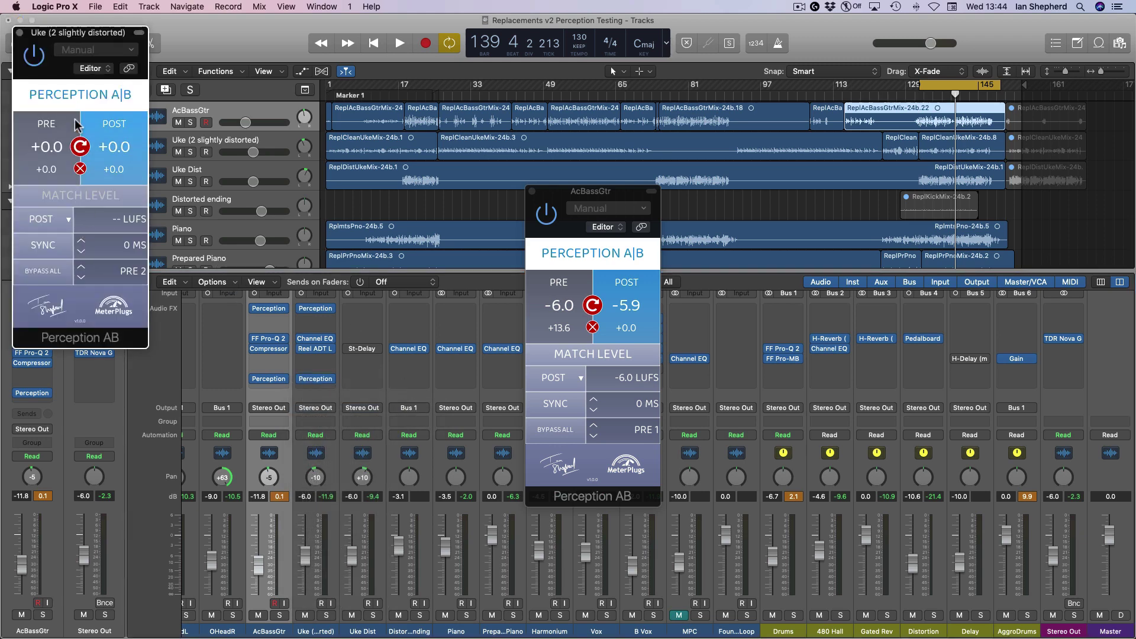
key("space")
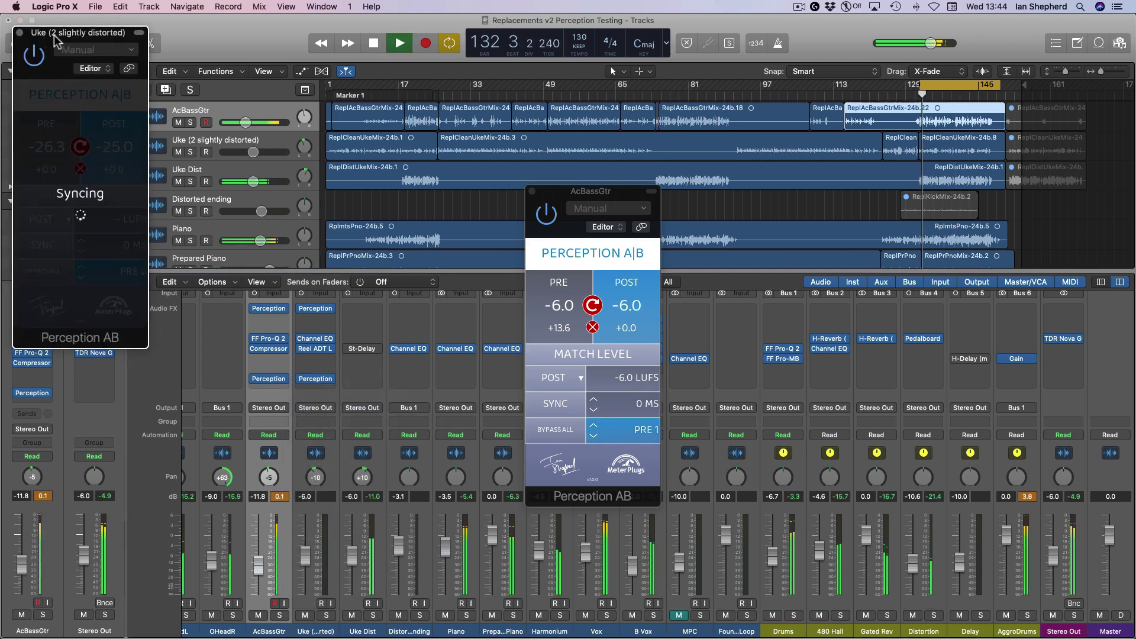
left_click_drag(81, 35, 712, 197)
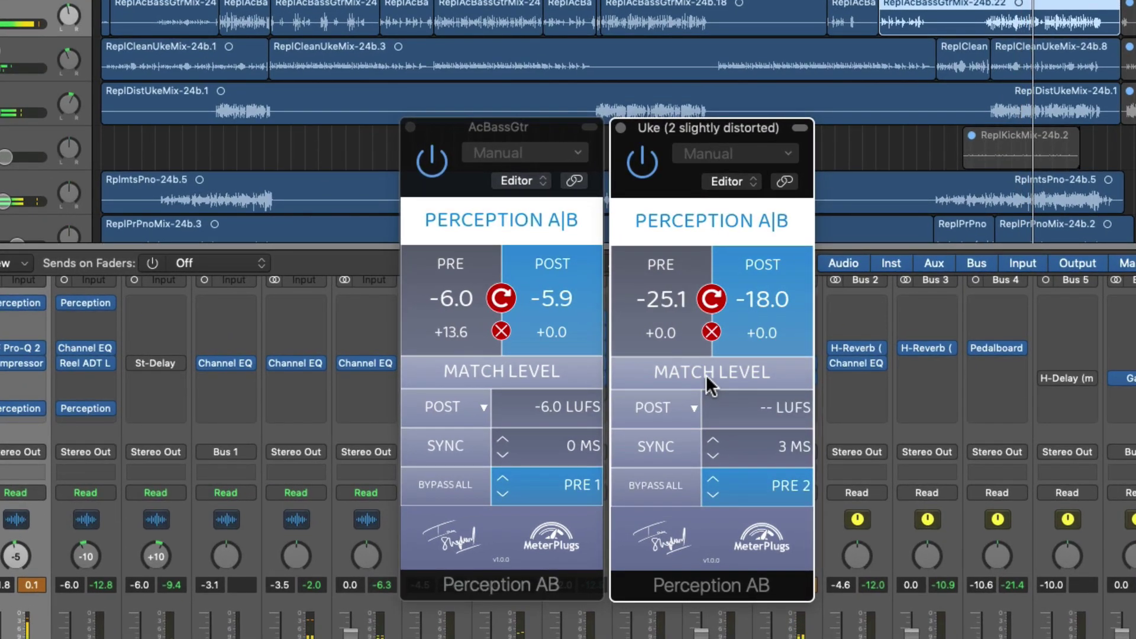
Match the Uke's PRE level to POST (+7.2 dB, -18.0 LUFS) and compare PRE against POST.
left_click(710, 382)
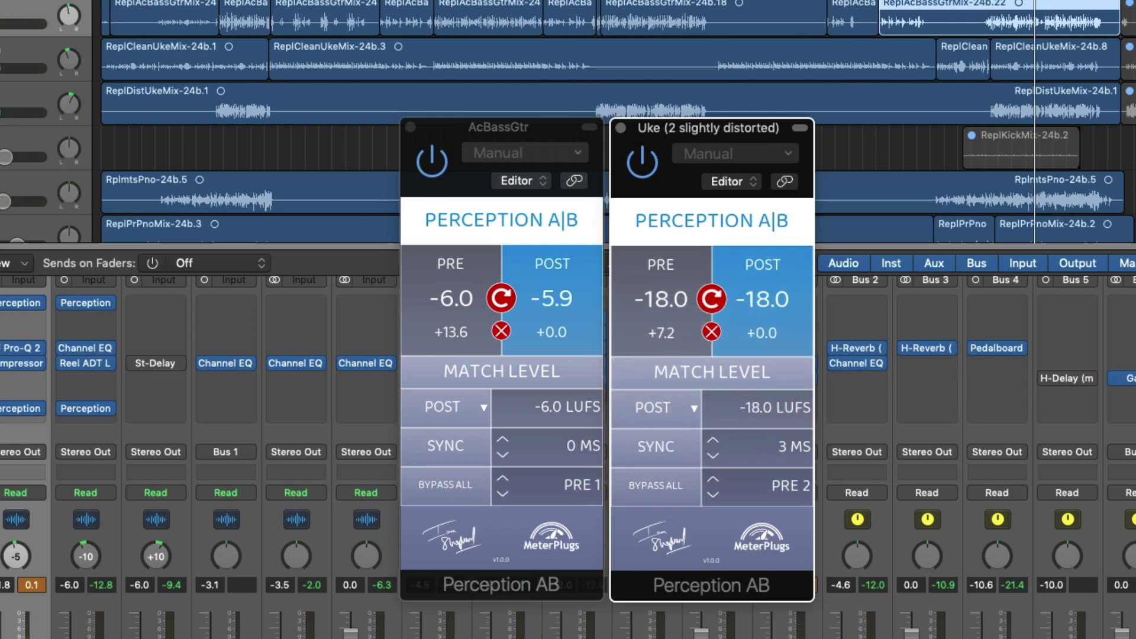
left_click(607, 201)
key("space")
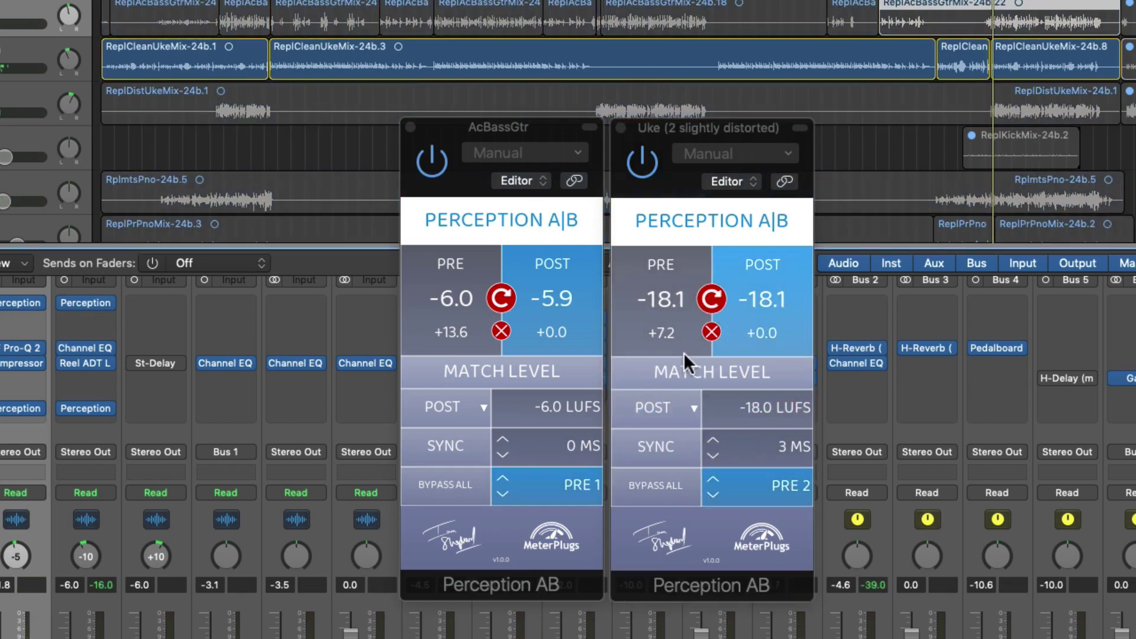
left_click(661, 296)
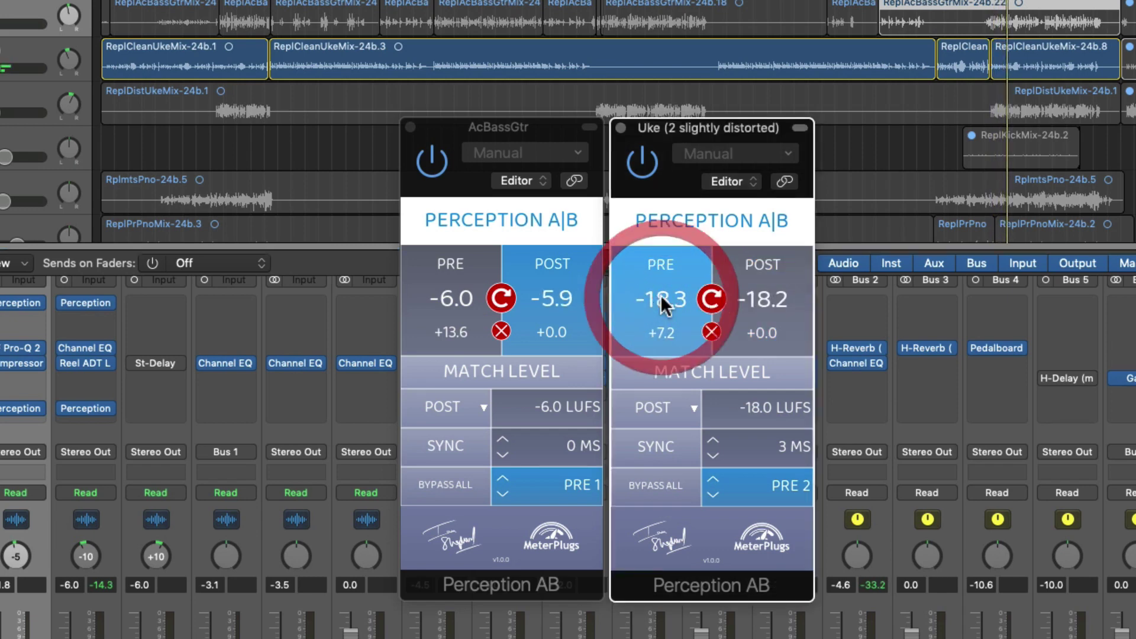
left_click(762, 300)
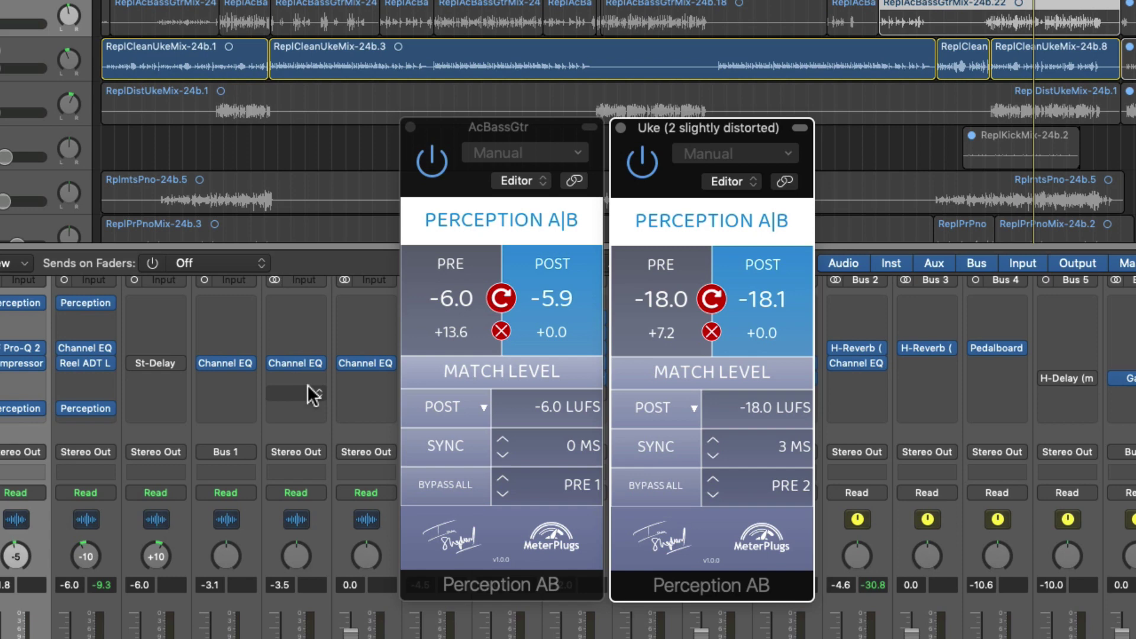
Insert Perception AB on the Uke Dist channel.
left_click(152, 300)
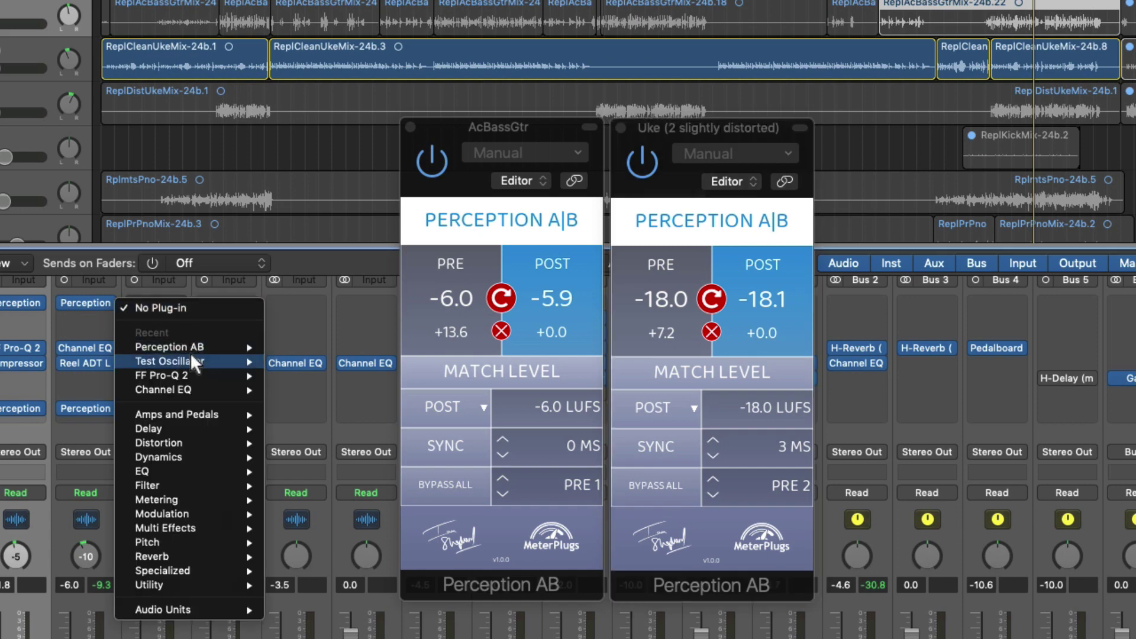
mouse_move(190, 347)
left_click(299, 349)
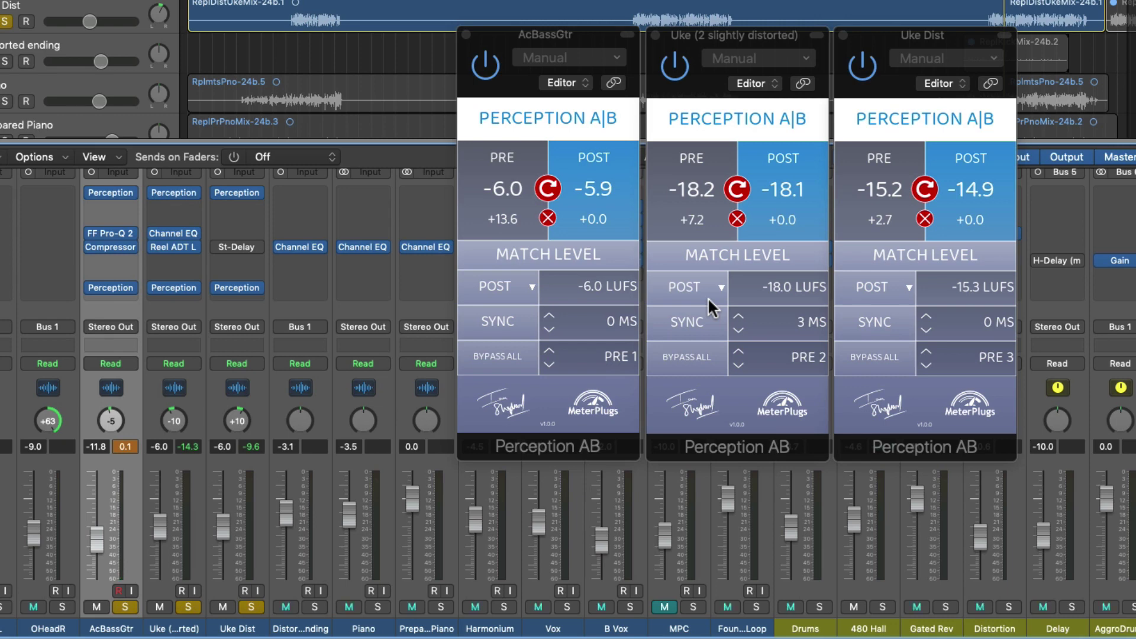
Toggle BYPASS ALL to hear all three channels unprocessed, then processed again.
left_click(474, 354)
left_click(485, 354)
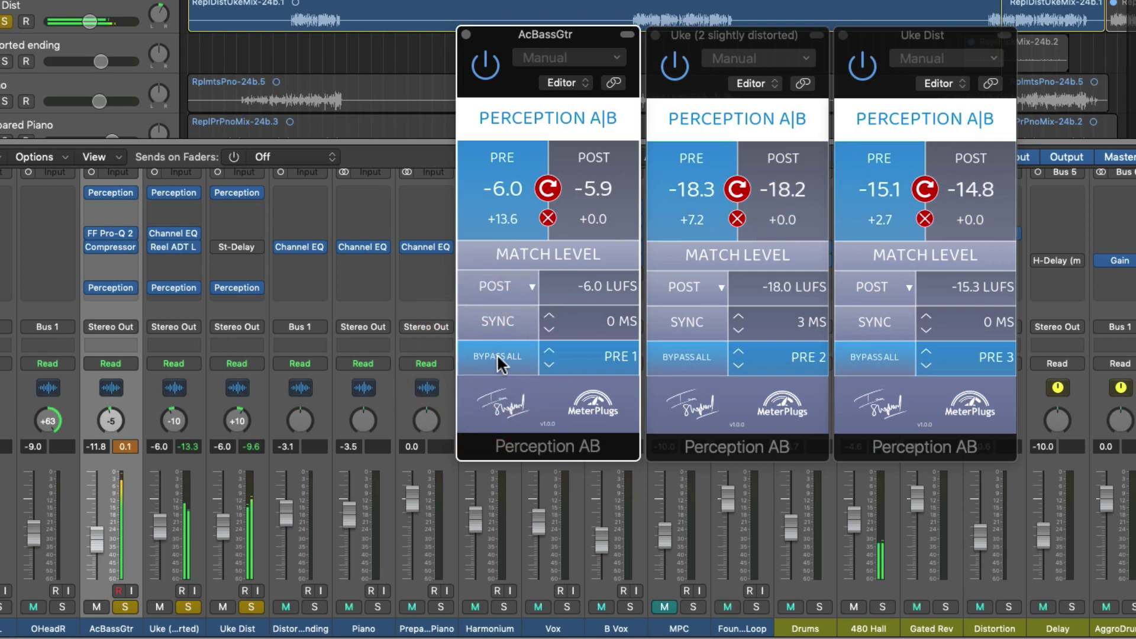
left_click(496, 353)
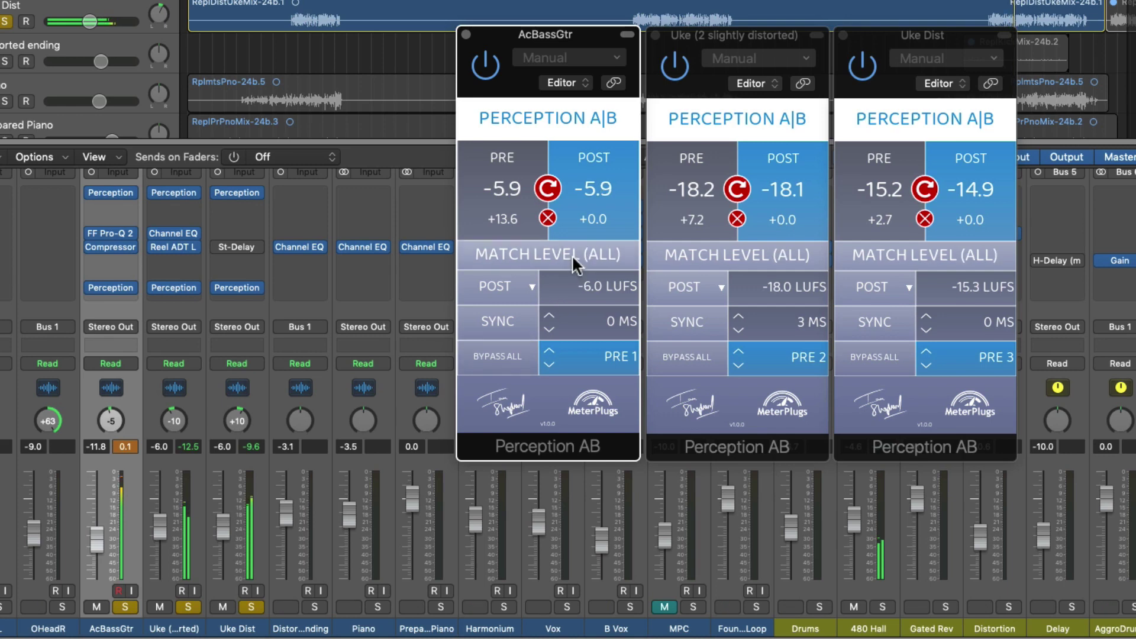
Toggle BYPASS ALL once more, then unsolo AcBassGtr, Uke and Uke Dist.
left_click(510, 363)
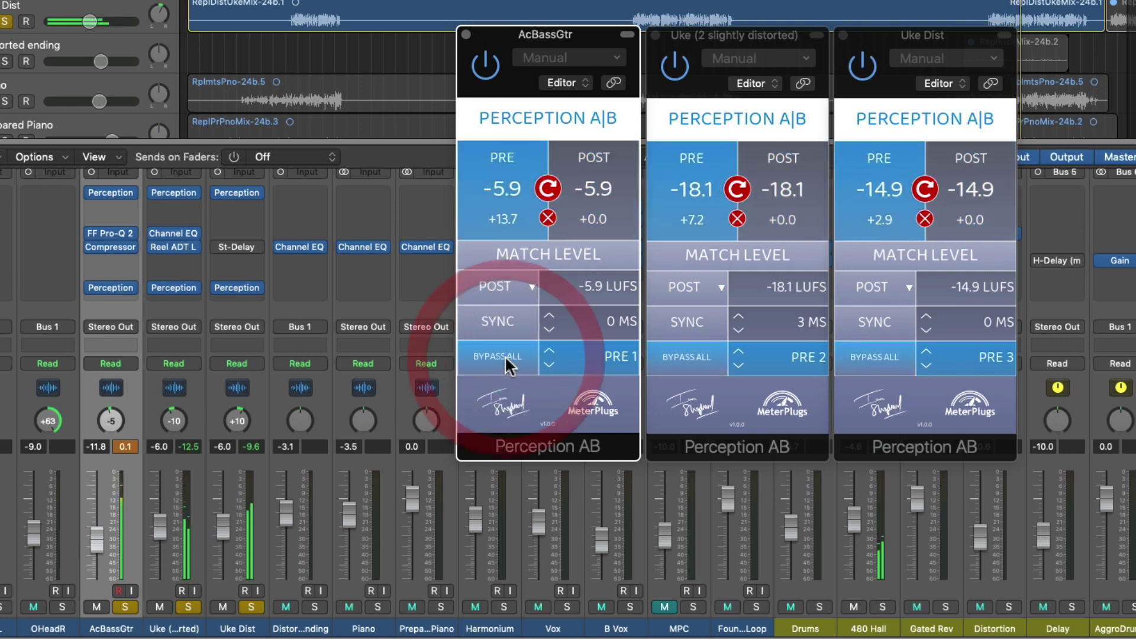
left_click(506, 362)
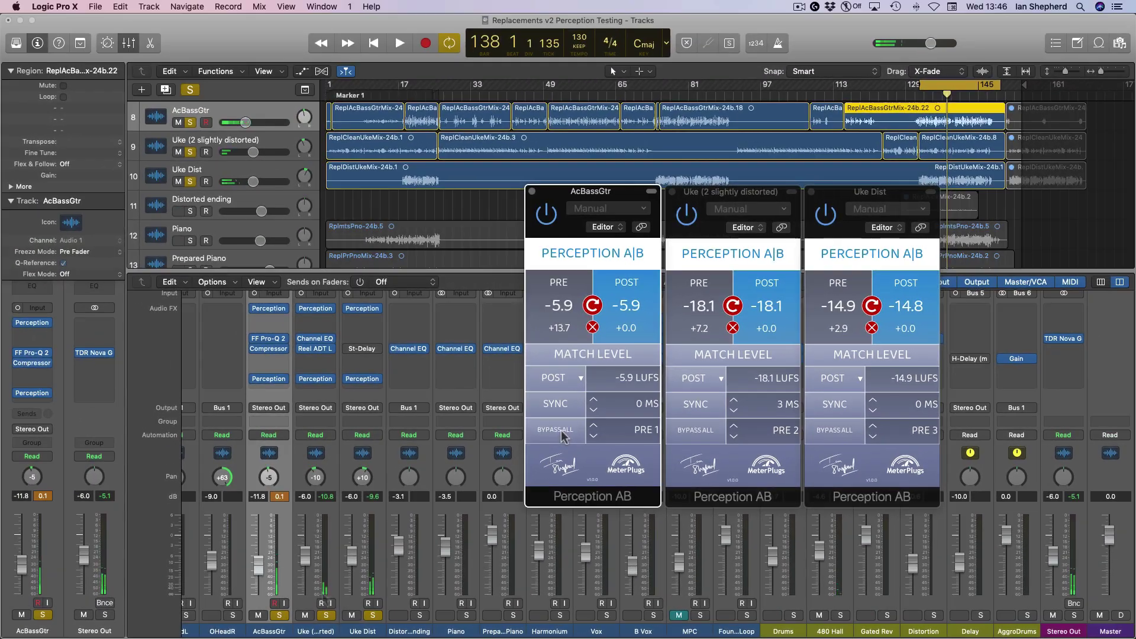
left_click(279, 615)
left_click(327, 616)
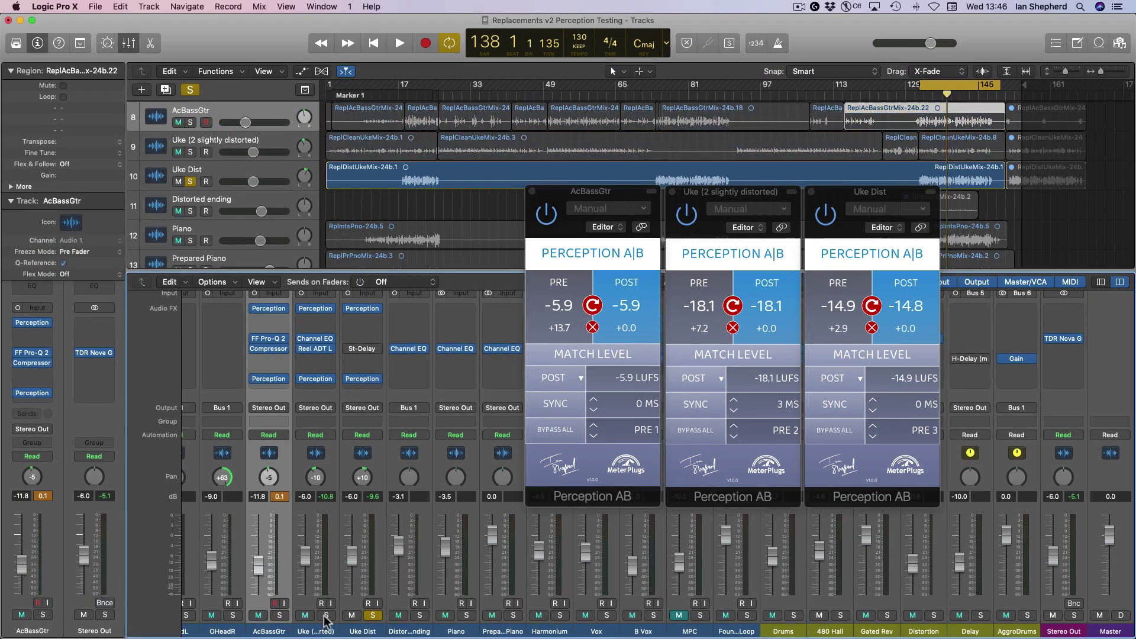
left_click(373, 616)
Play the full mix, switching BYPASS ALL on and off to compare, then stop.
key("space")
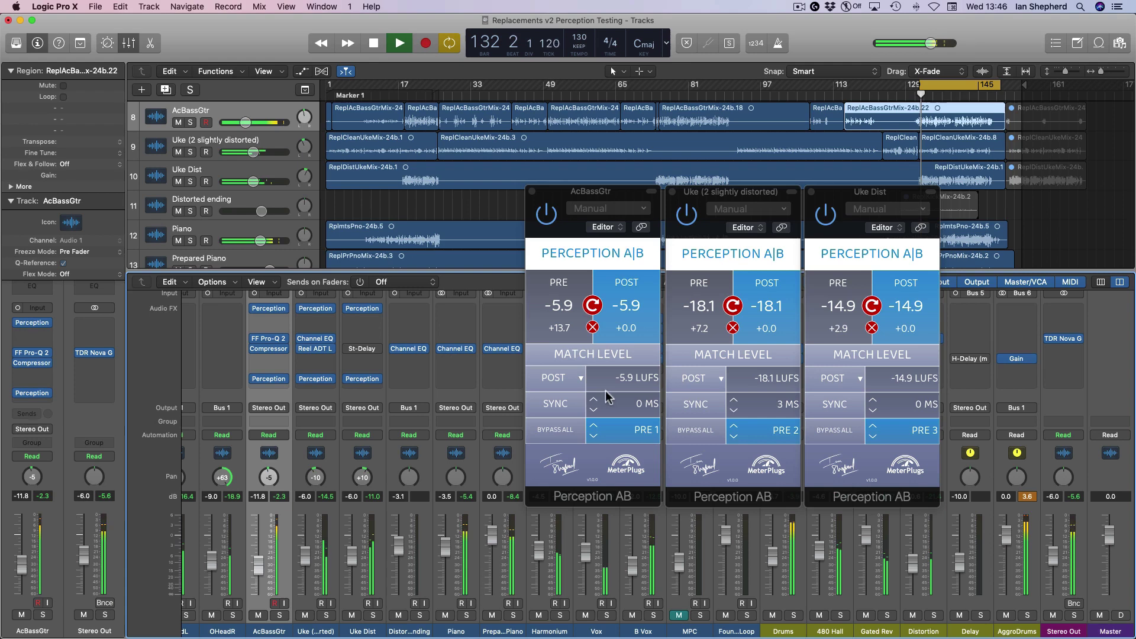
left_click(561, 437)
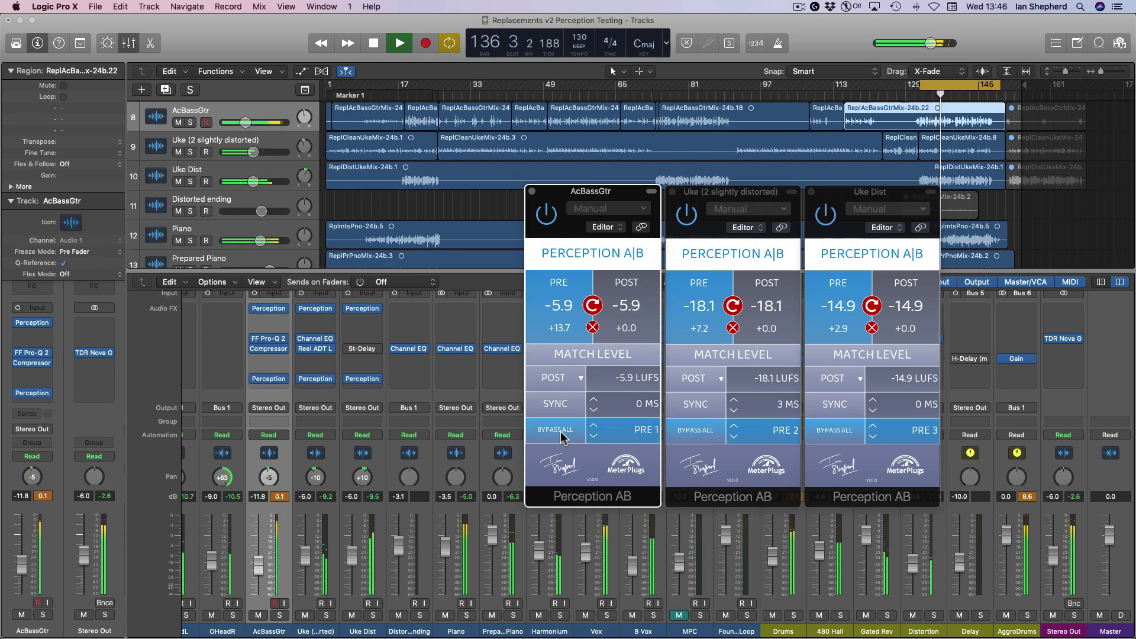
left_click(561, 436)
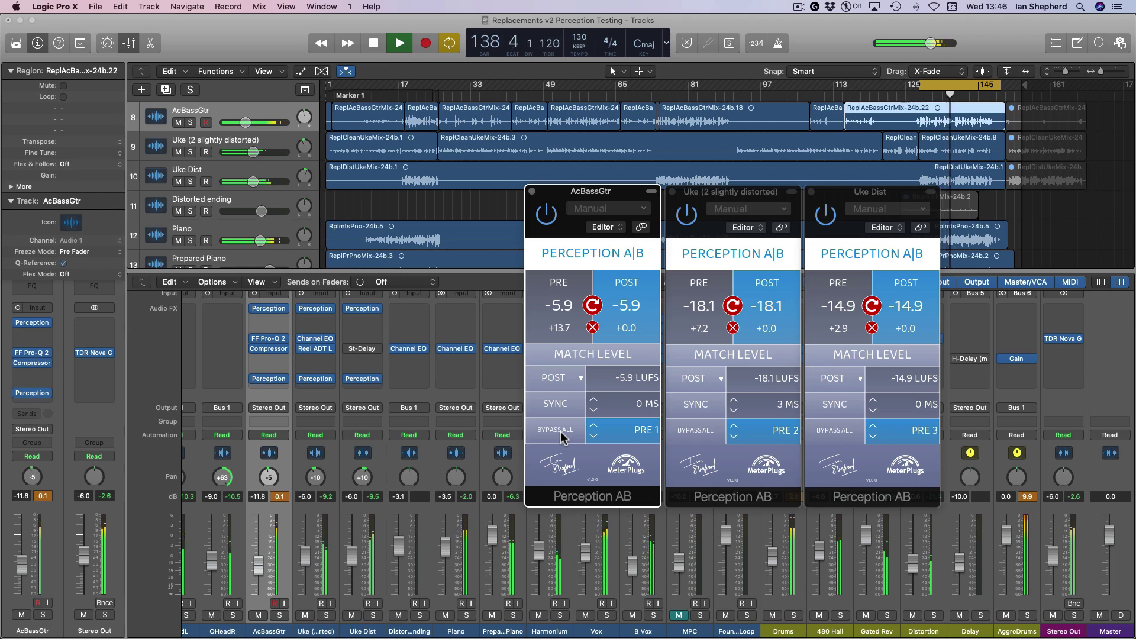
left_click(561, 436)
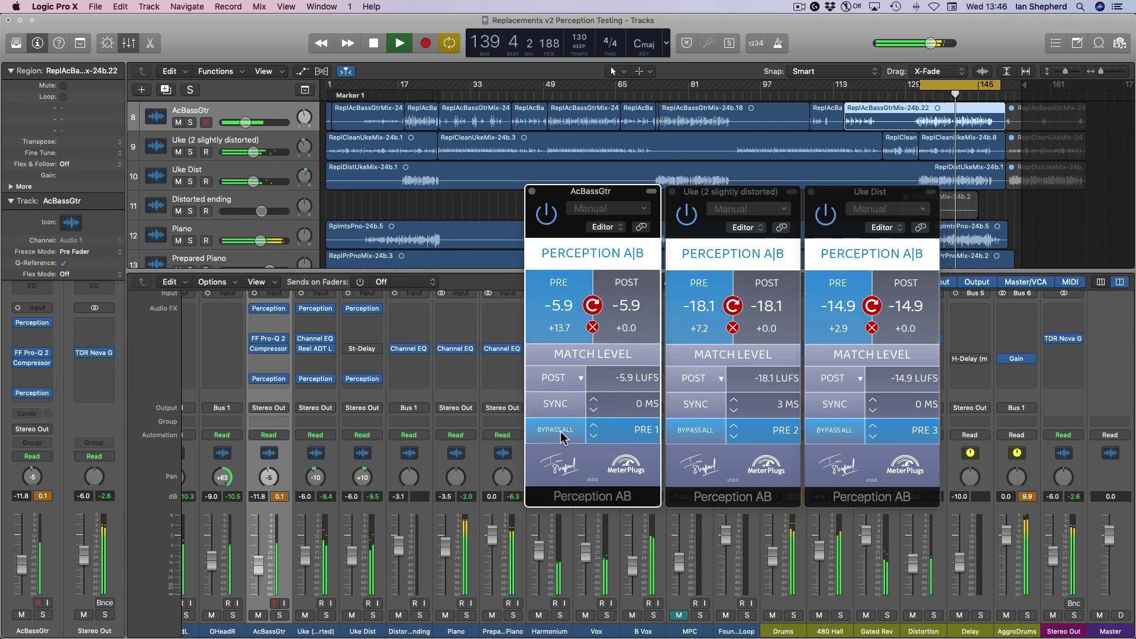
left_click(561, 437)
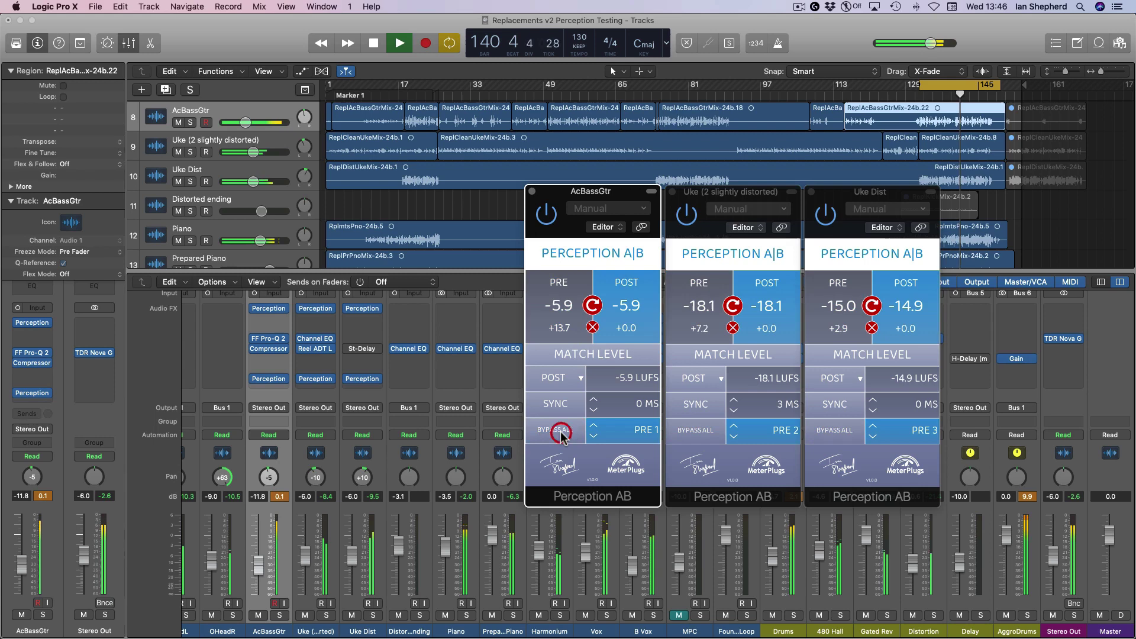
key("space")
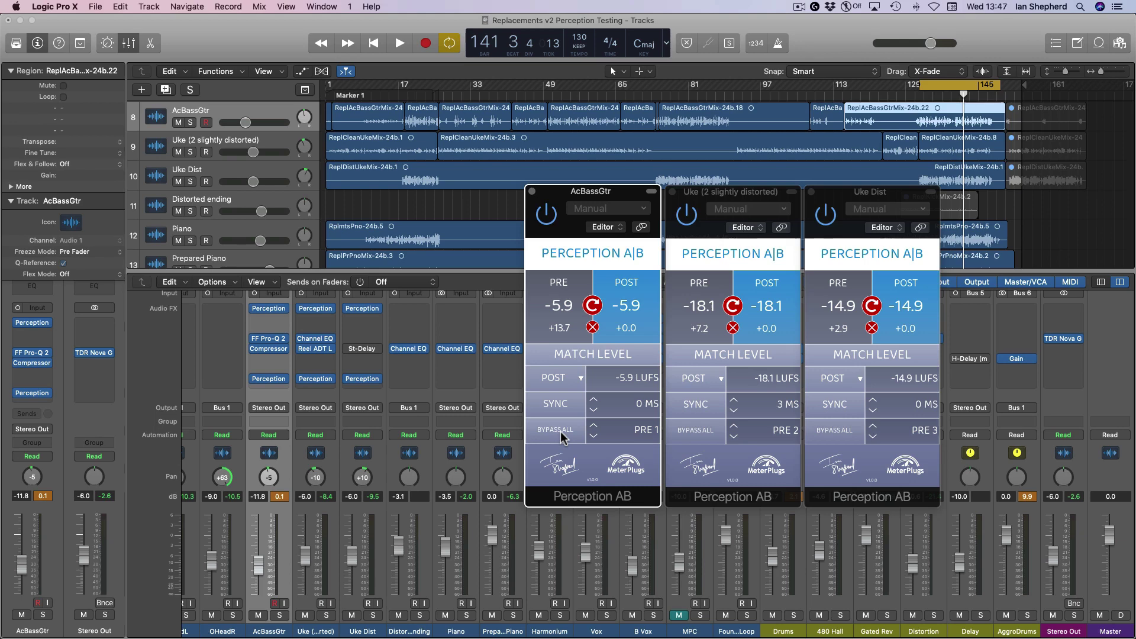
Close the AcBassGtr, Uke and Uke Dist Perception AB windows.
left_click(532, 192)
left_click(672, 191)
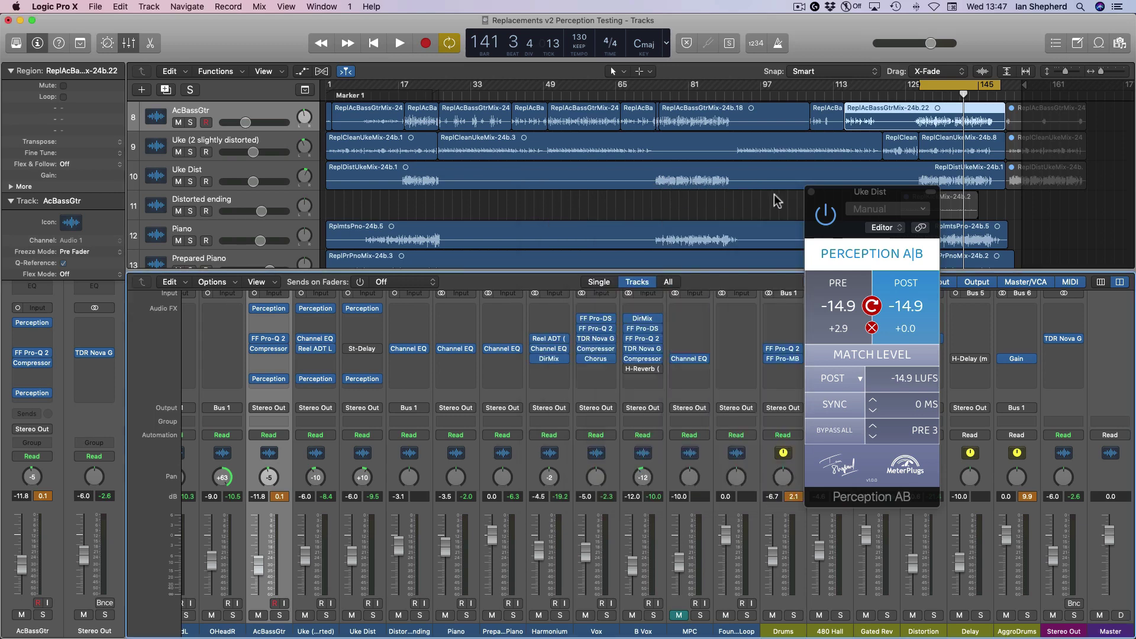
left_click(812, 193)
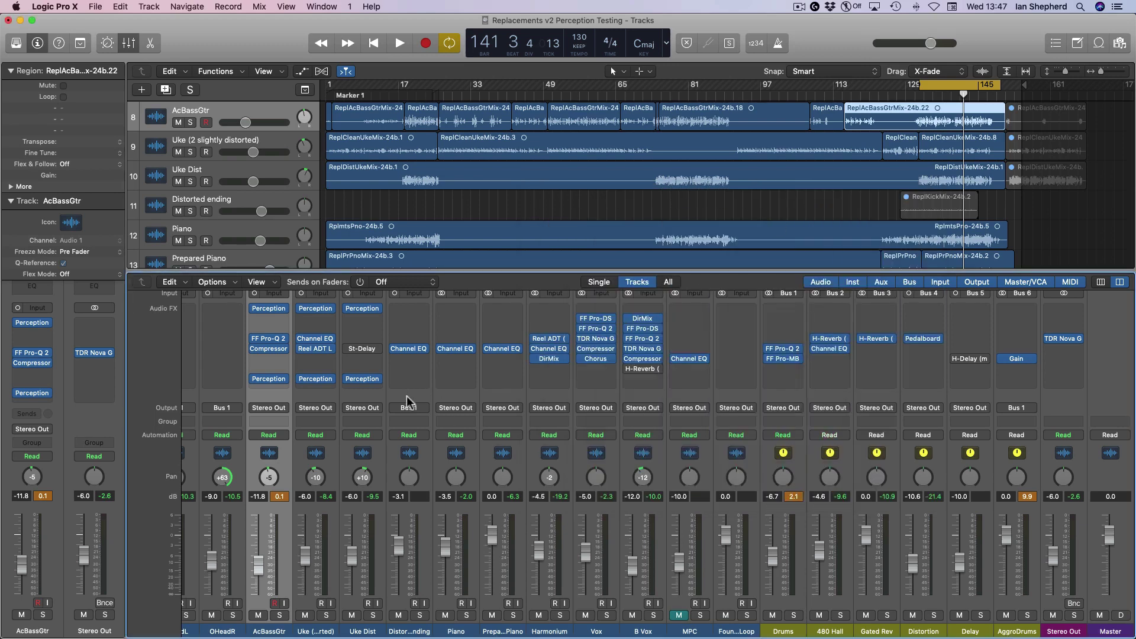
Select strips Distorted ending through Delay and insert Perception AB in their top slot, set to PRE.
left_click_drag(406, 396, 1006, 391)
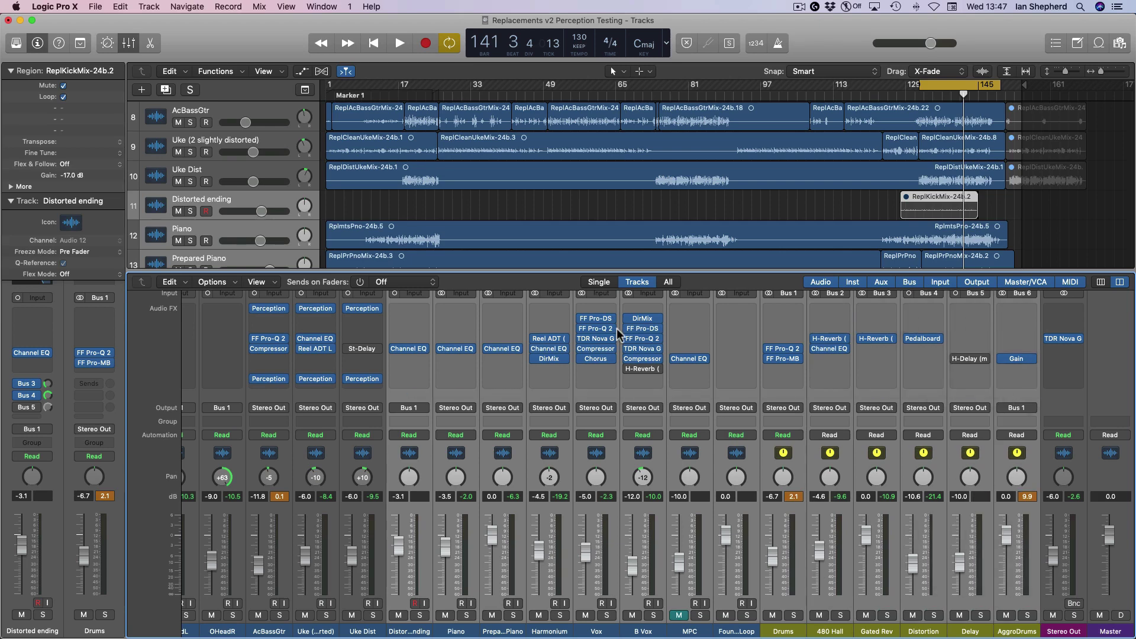
left_click(420, 311)
mouse_move(439, 339)
left_click(492, 338)
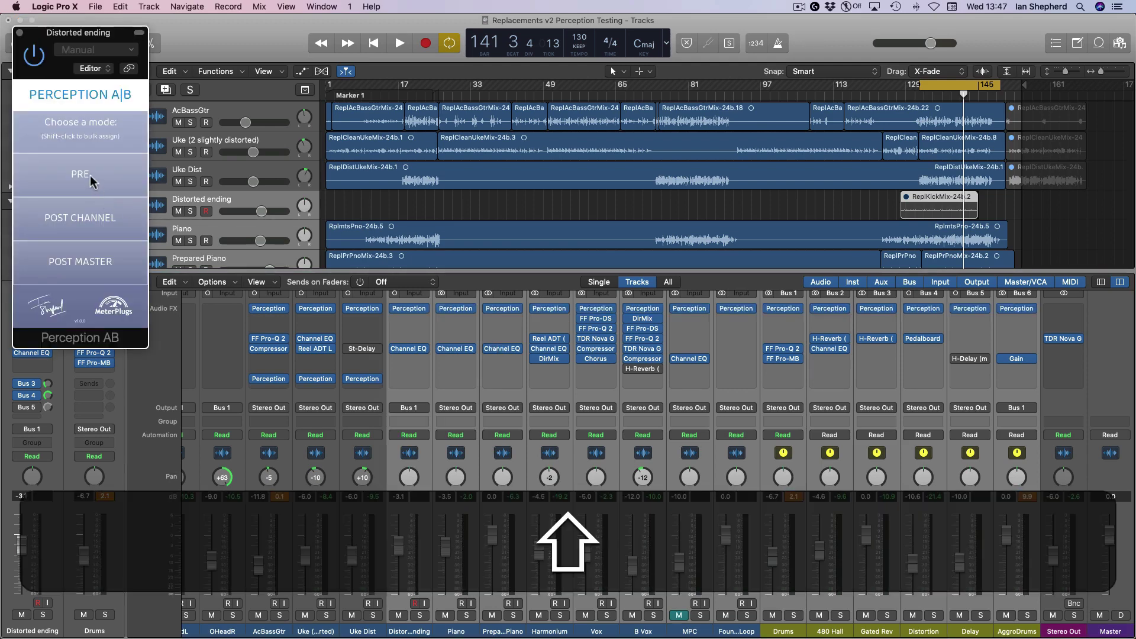
left_click(95, 181)
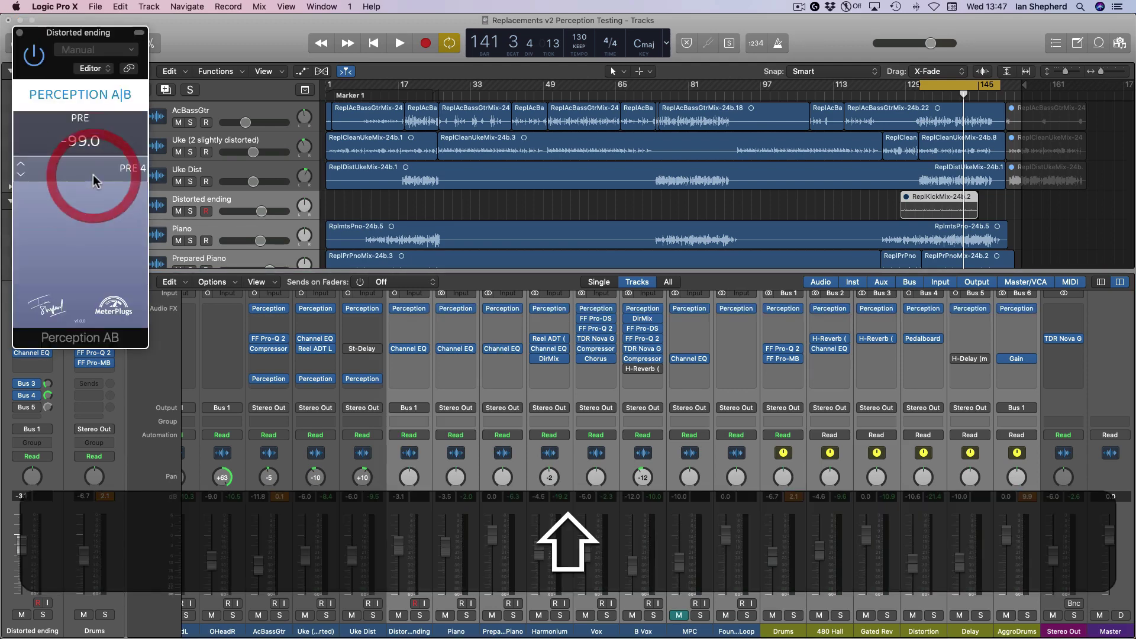
left_click(20, 33)
Add a second Perception AB in a lower slot on those strips, set to POST CHANNEL.
left_click(418, 379)
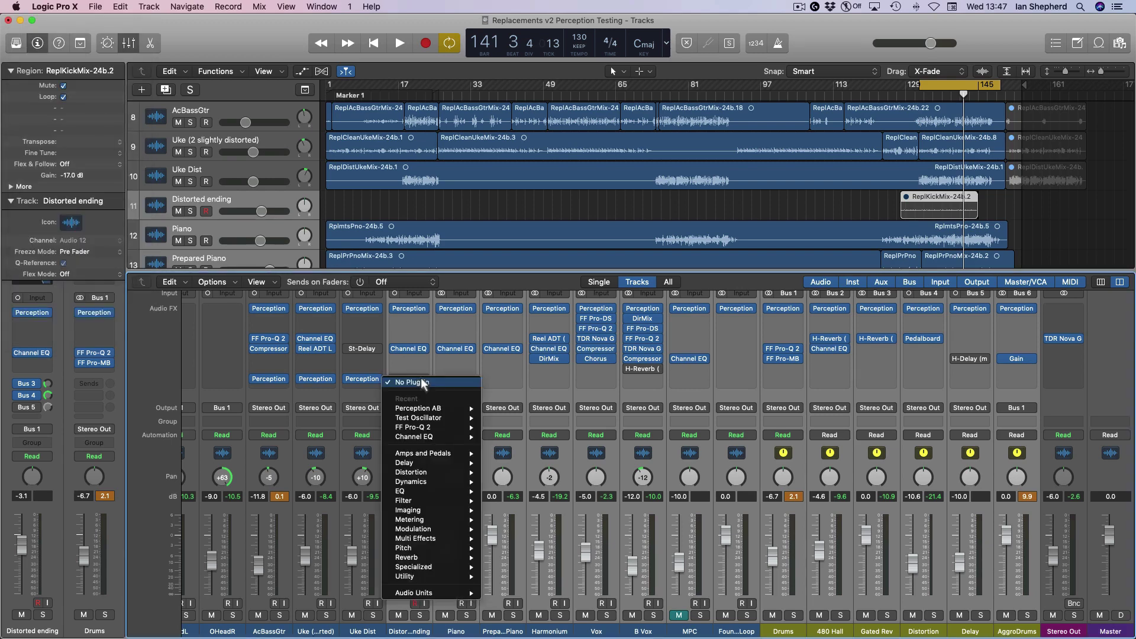
mouse_move(444, 411)
left_click(499, 408)
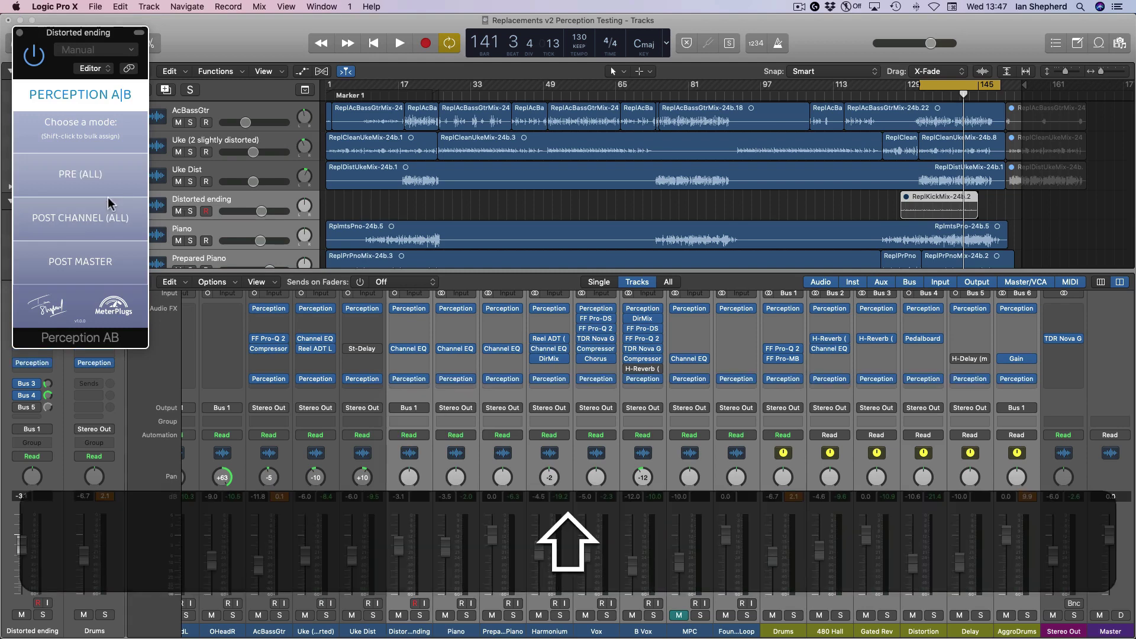
left_click(85, 230)
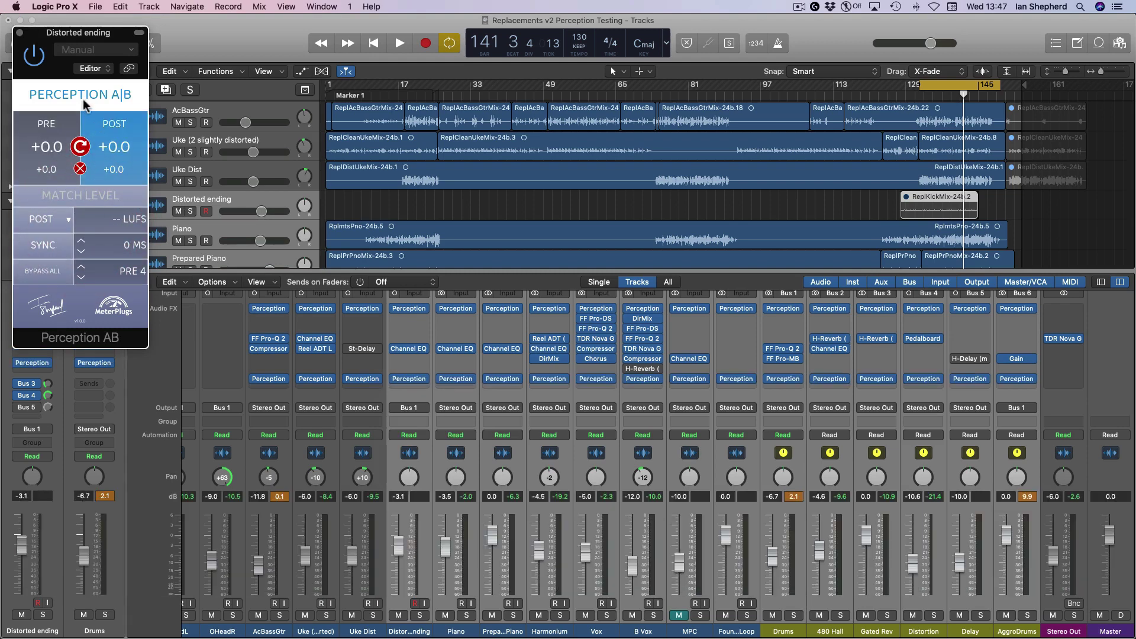
left_click(21, 34)
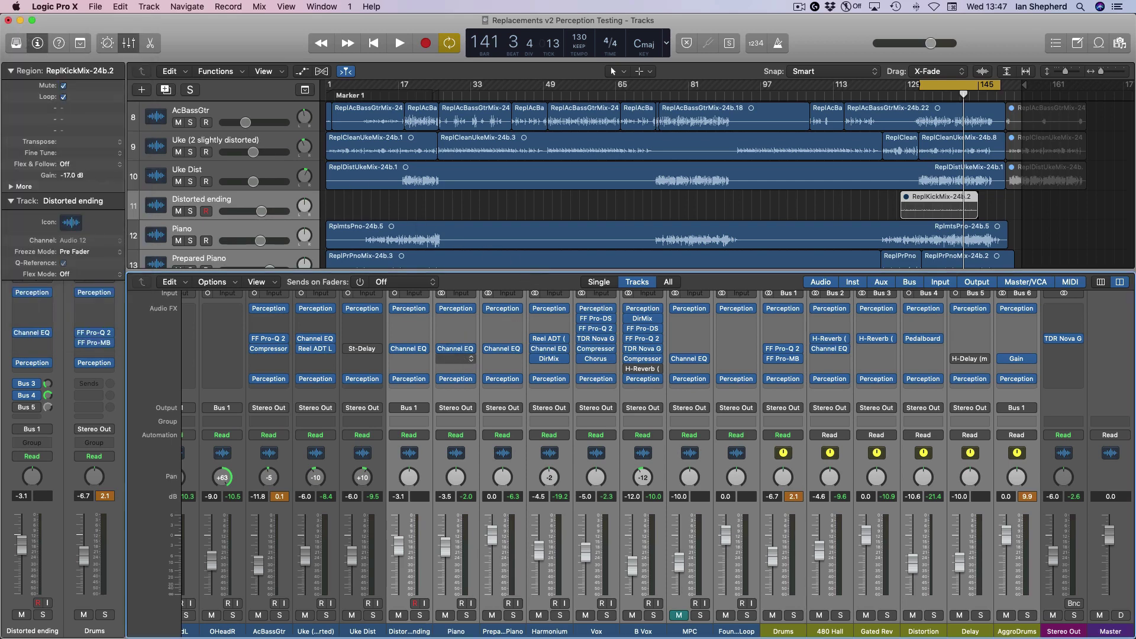
During playback, loudness-match all Perception AB pairs from the Piano's window with MATCH LEVEL (ALL).
key("space")
left_click(456, 379)
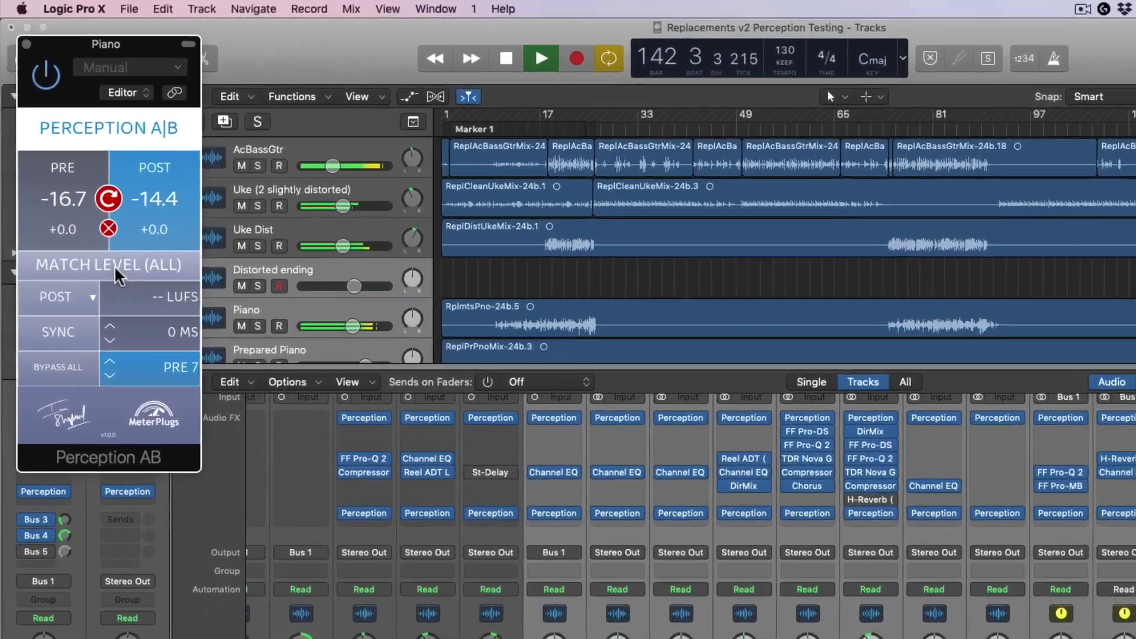
left_click(84, 197)
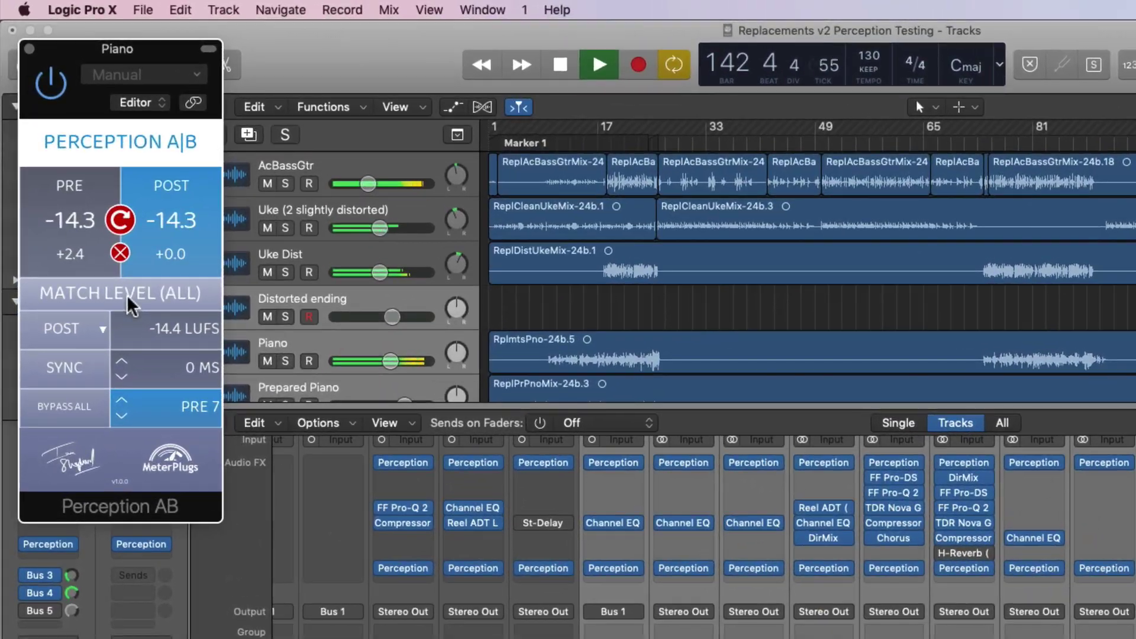
Toggle BYPASS ALL on and off twice to compare processed and unprocessed mix, then stop playback.
left_click(63, 407)
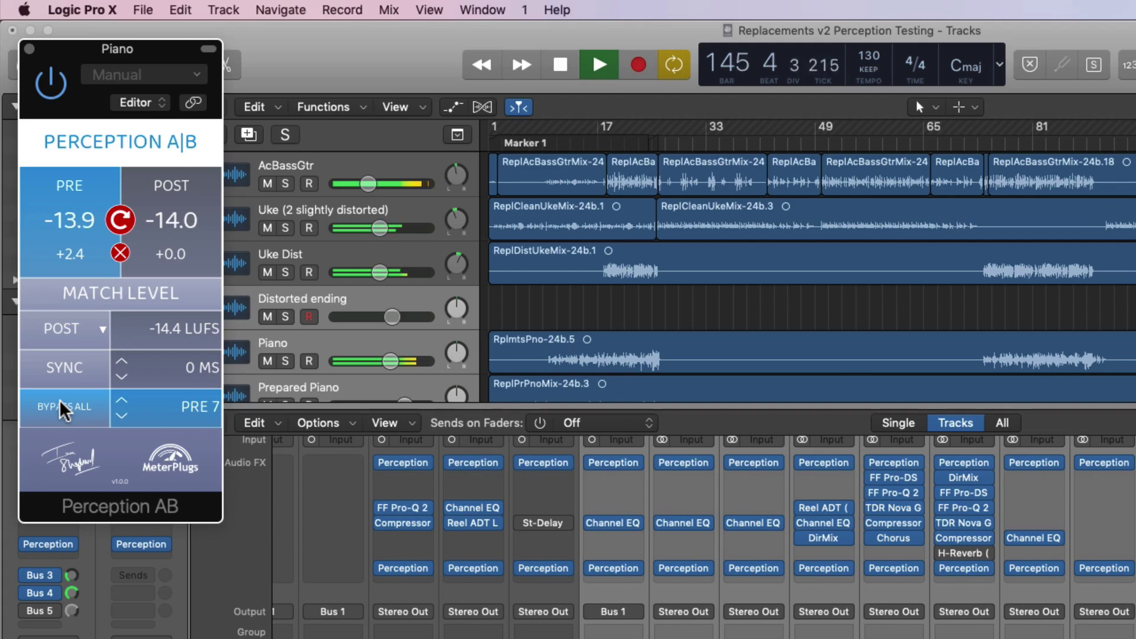
left_click(63, 407)
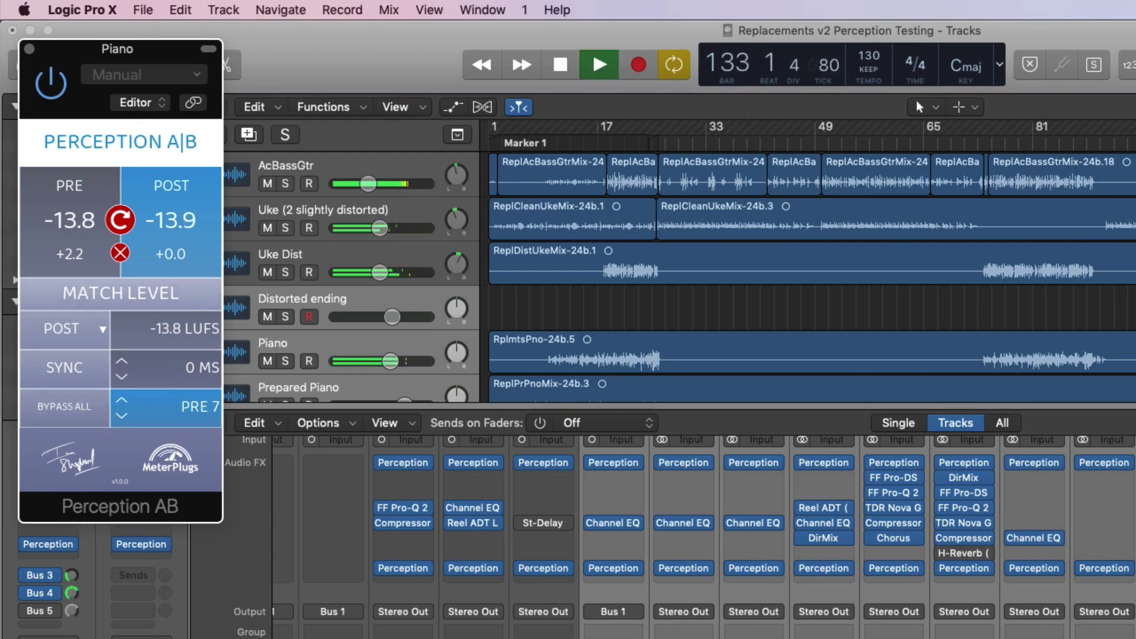
left_click(67, 412)
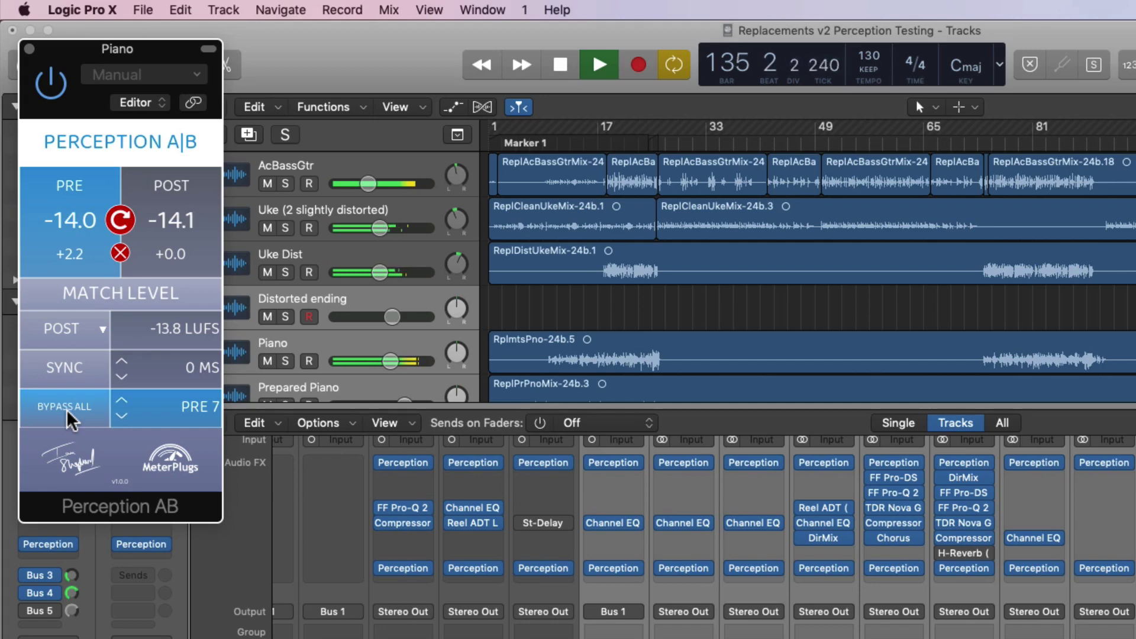
left_click(67, 411)
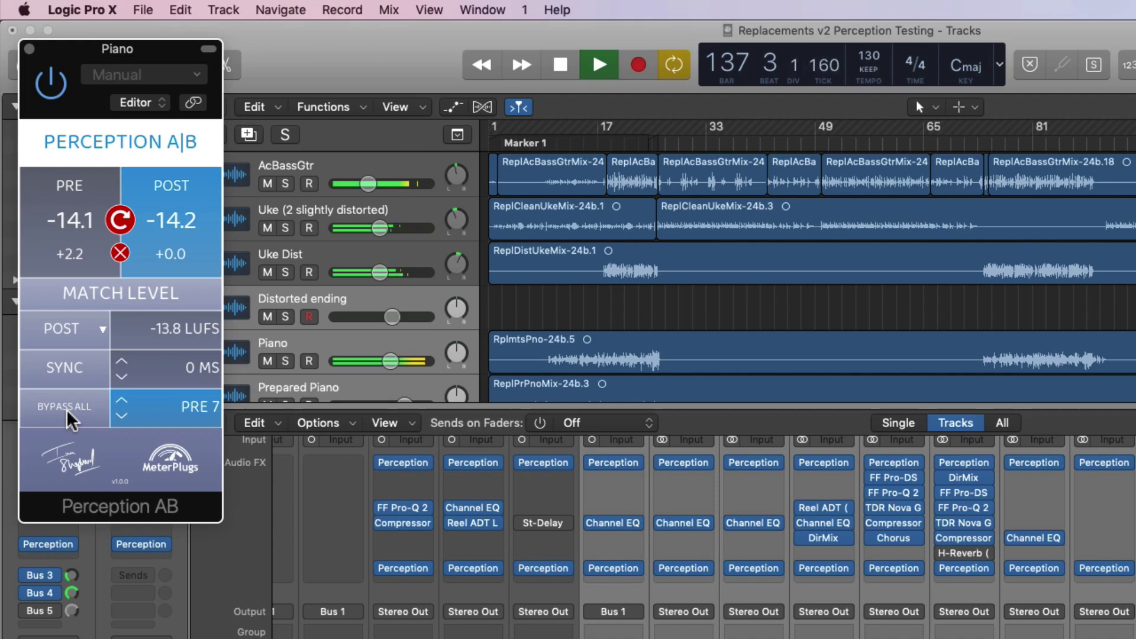
key("space")
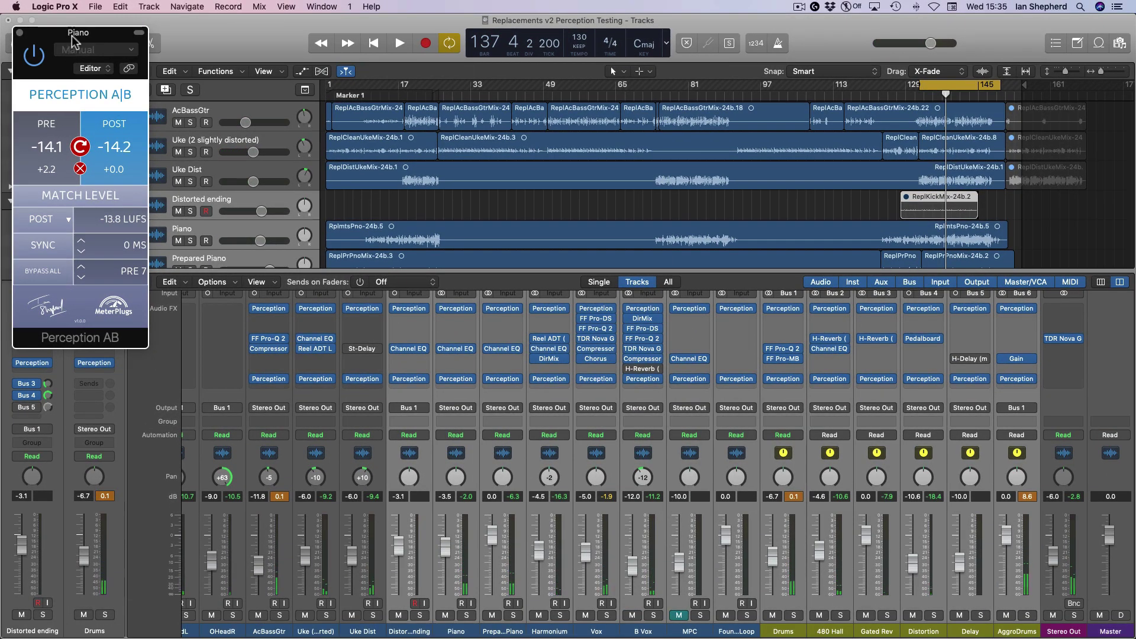
Drag the Piano Perception AB window from the top-left corner to the centre of the screen.
left_click_drag(76, 33, 602, 194)
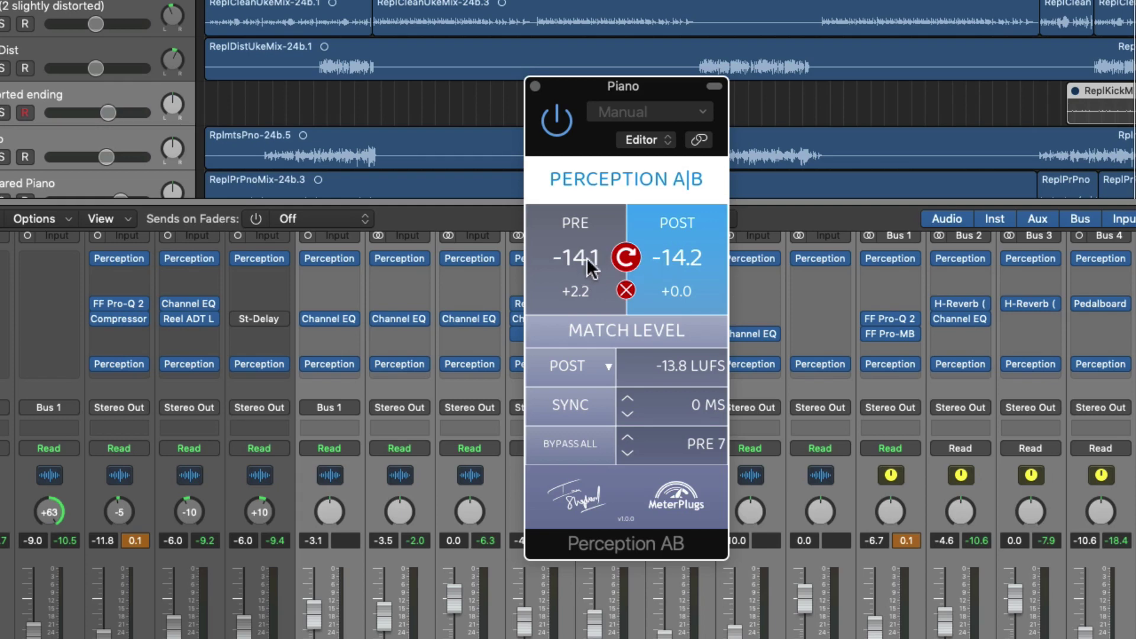
left_click(674, 243)
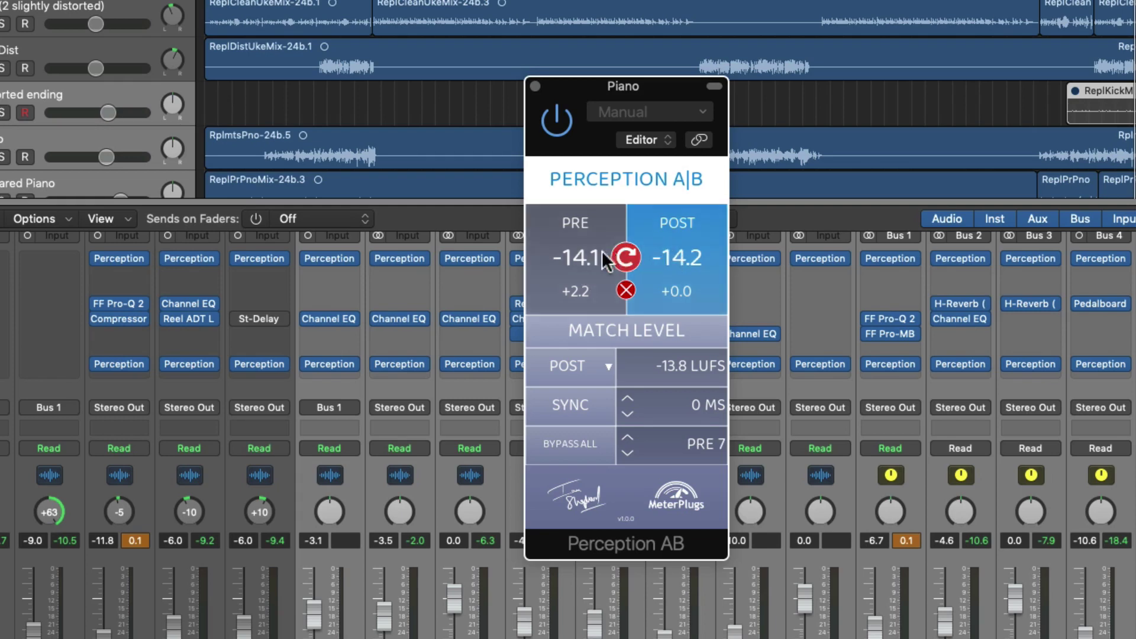
left_click(671, 247)
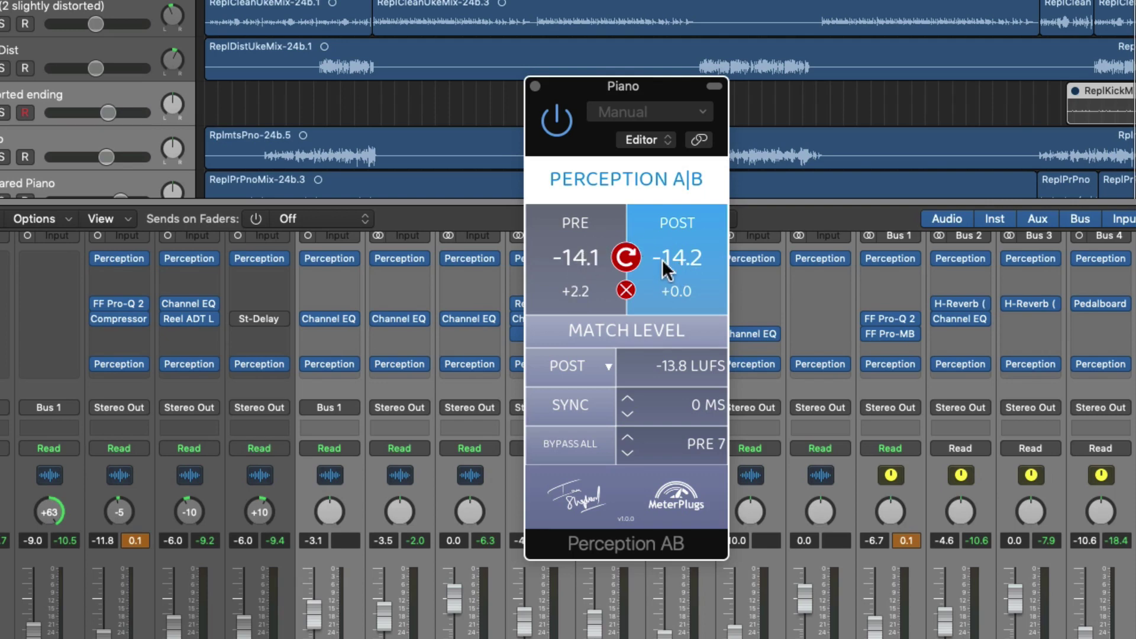
Reset the Piano's pre gain offset and loudness readings, re-measure by playing, then hold Shift for (ALL).
left_click(623, 287)
left_click(622, 257)
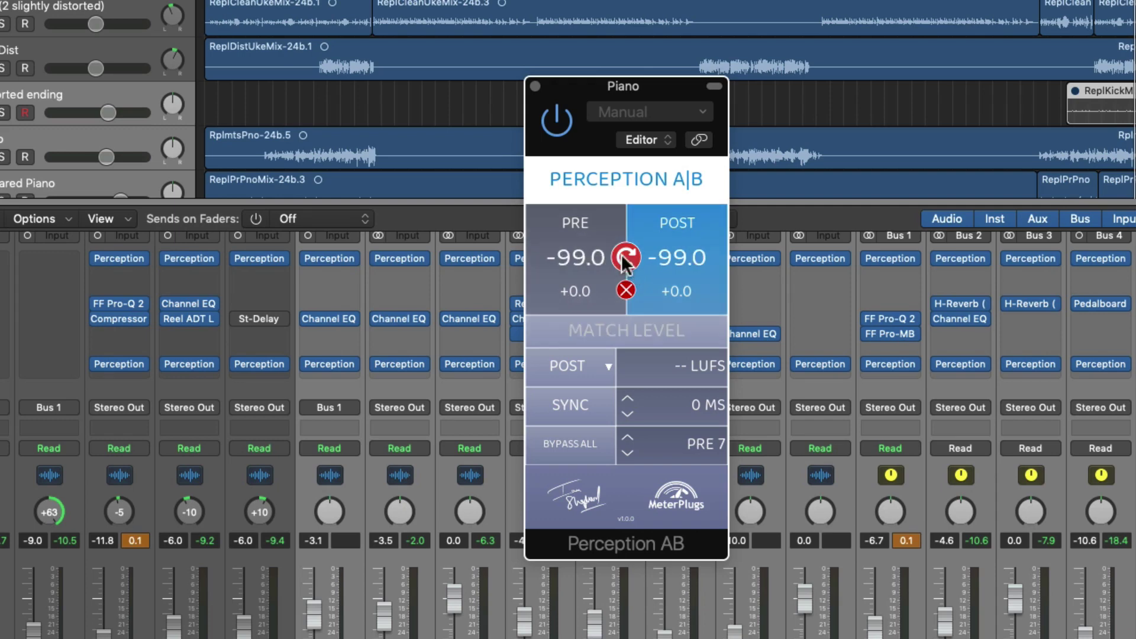
key("space")
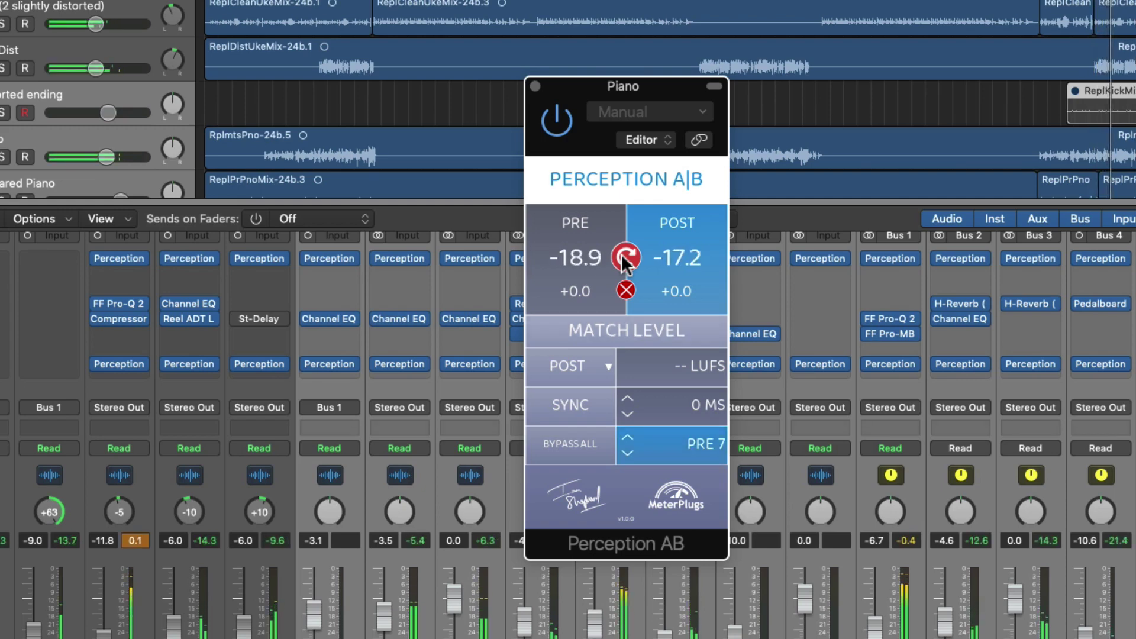
key("space")
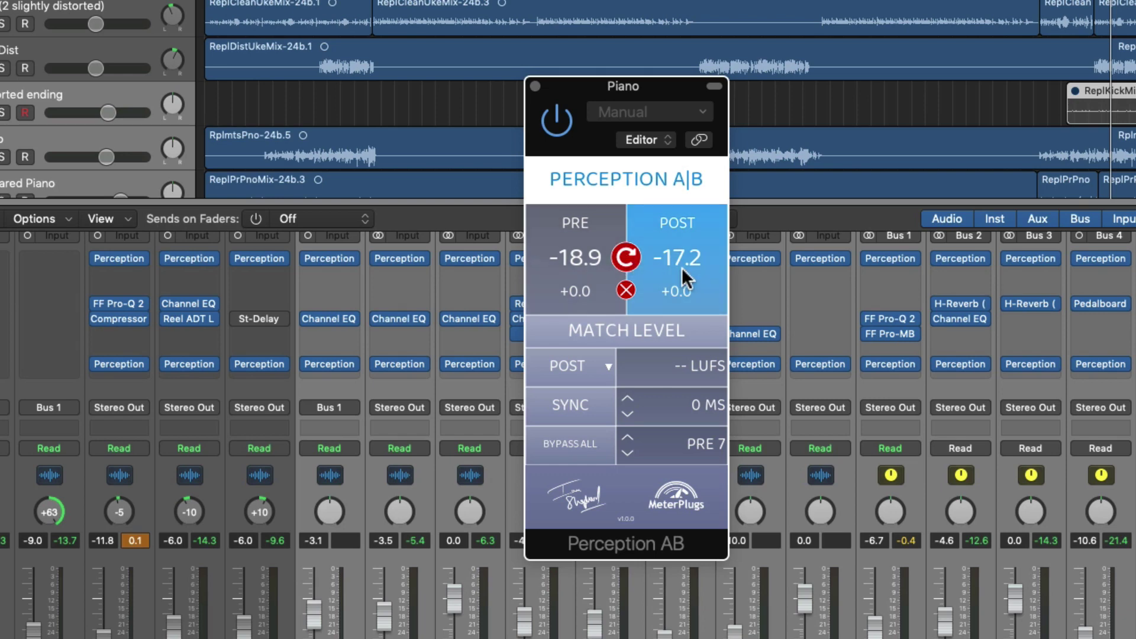
key("shift")
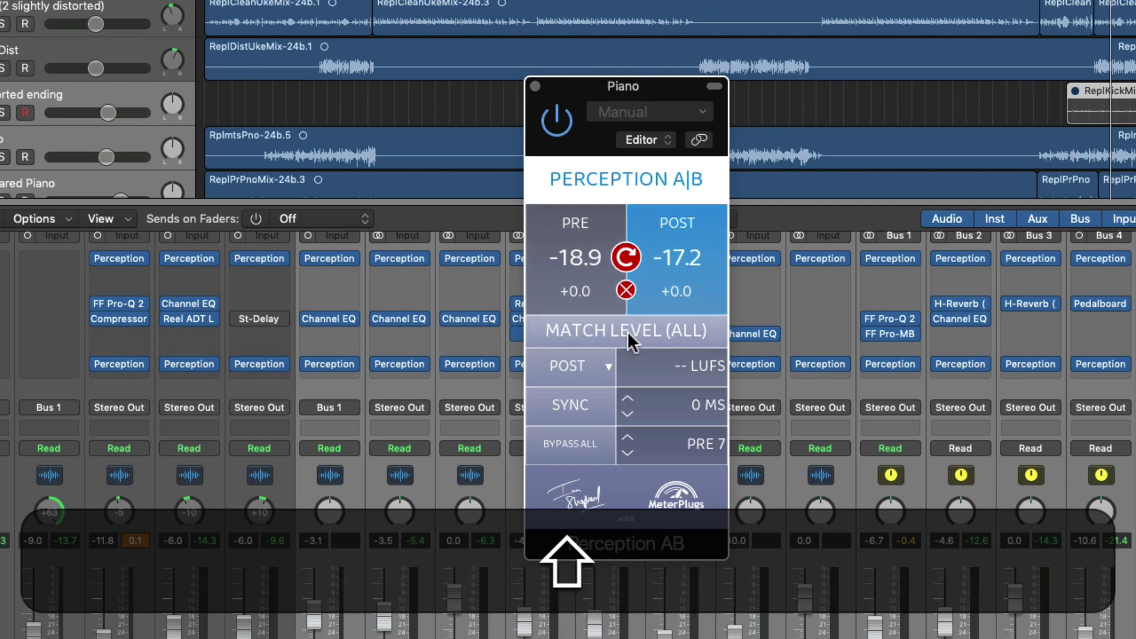
Match all instances, then clear the Piano's loudness readings and pre gain offset back to +0.0.
left_click(602, 332, "shift")
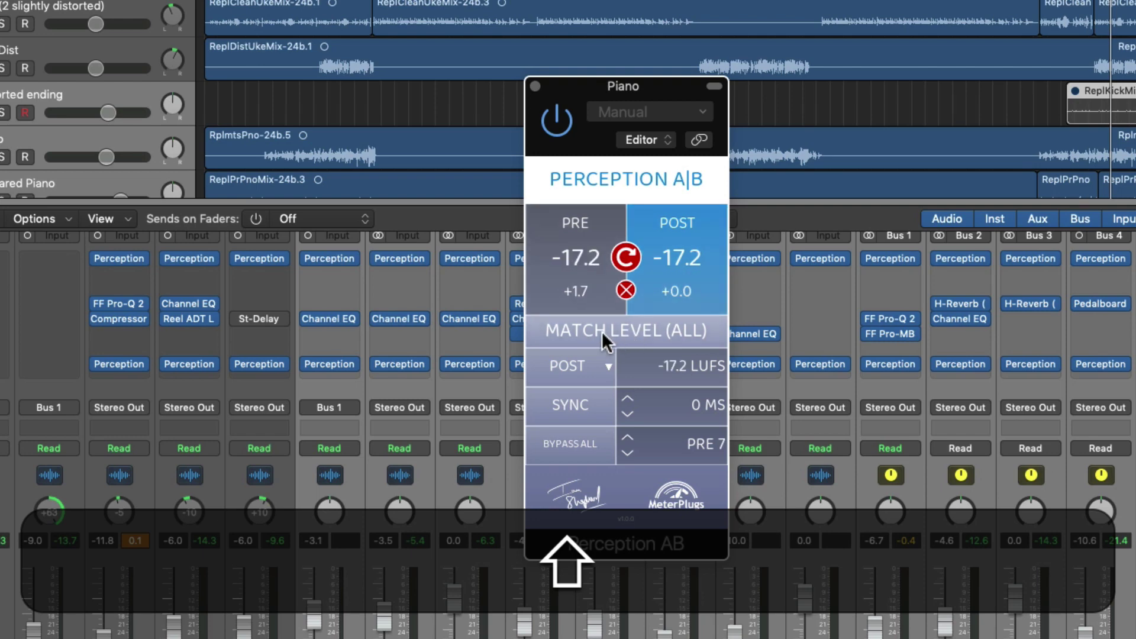
left_click(628, 261)
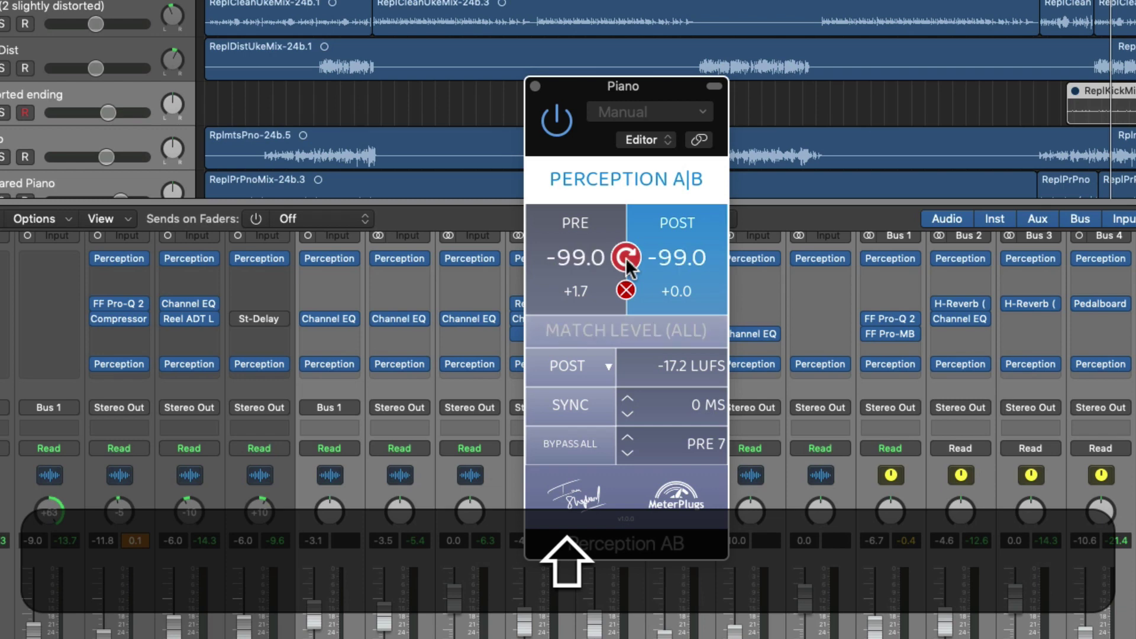
left_click(626, 291)
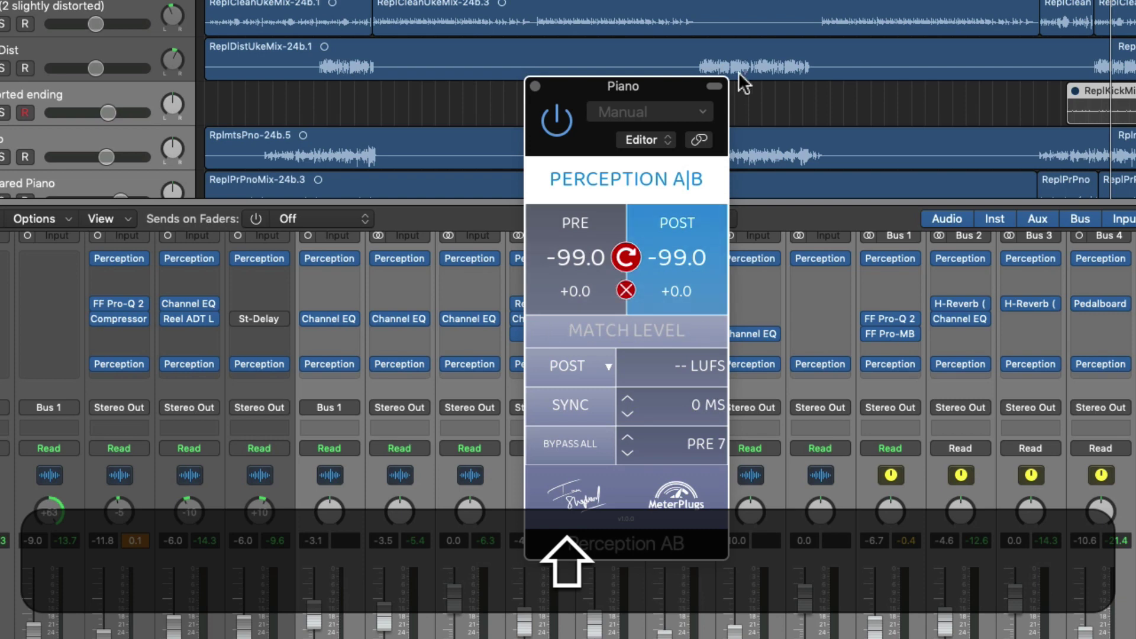
During playback, loudness-match every Perception pair with MATCH LEVEL (ALL) and A/B once with BYPASS ALL.
key("space")
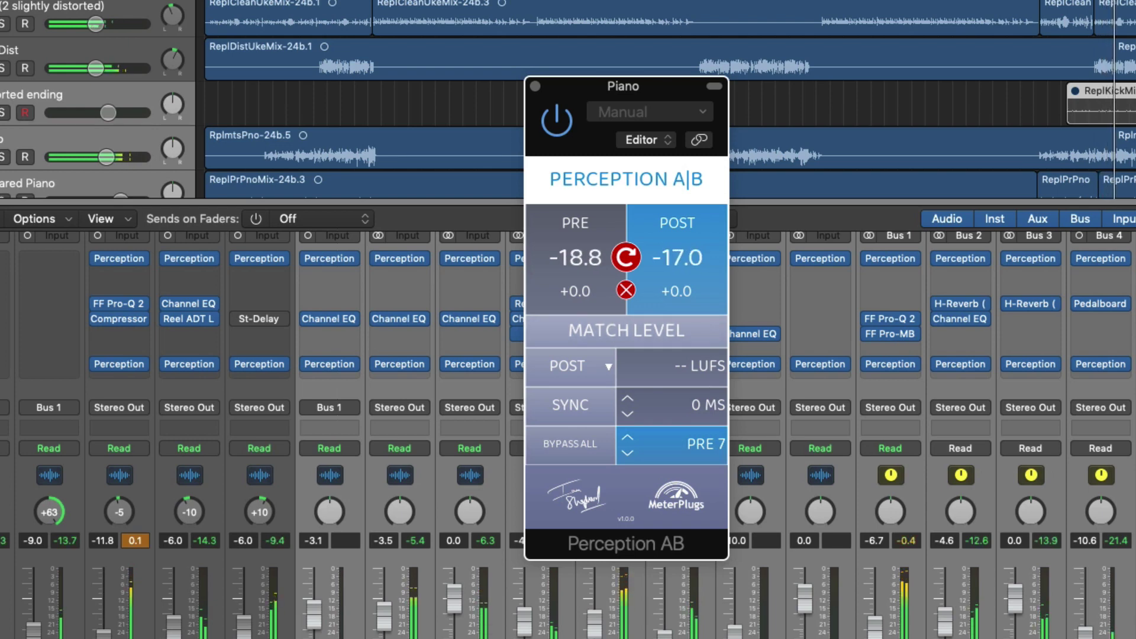
key("shift")
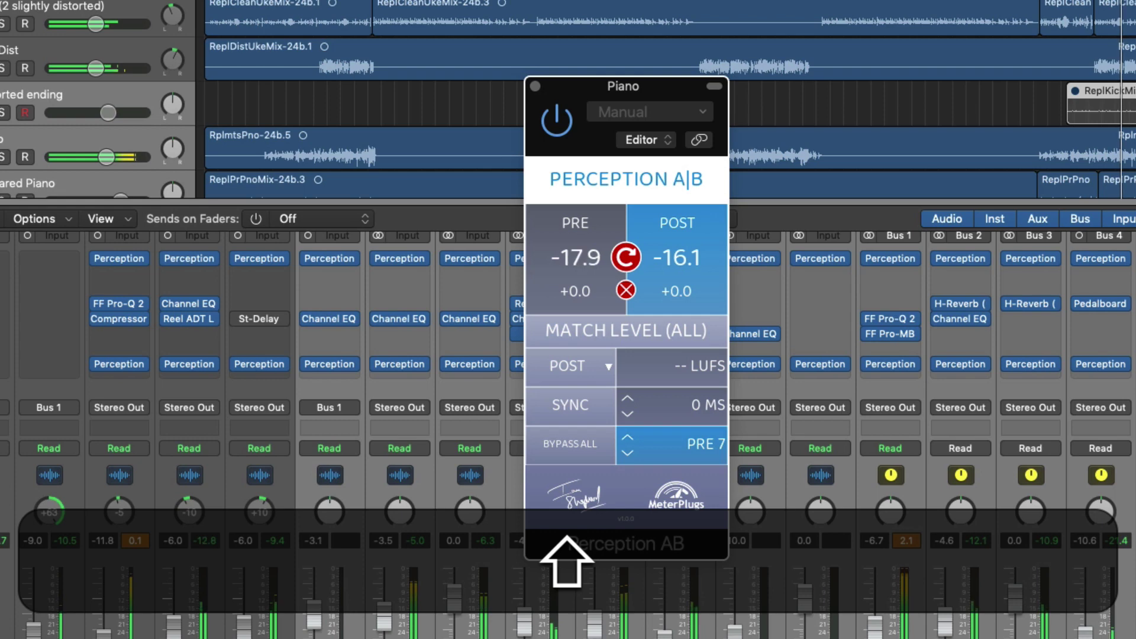
left_click(644, 329, "shift")
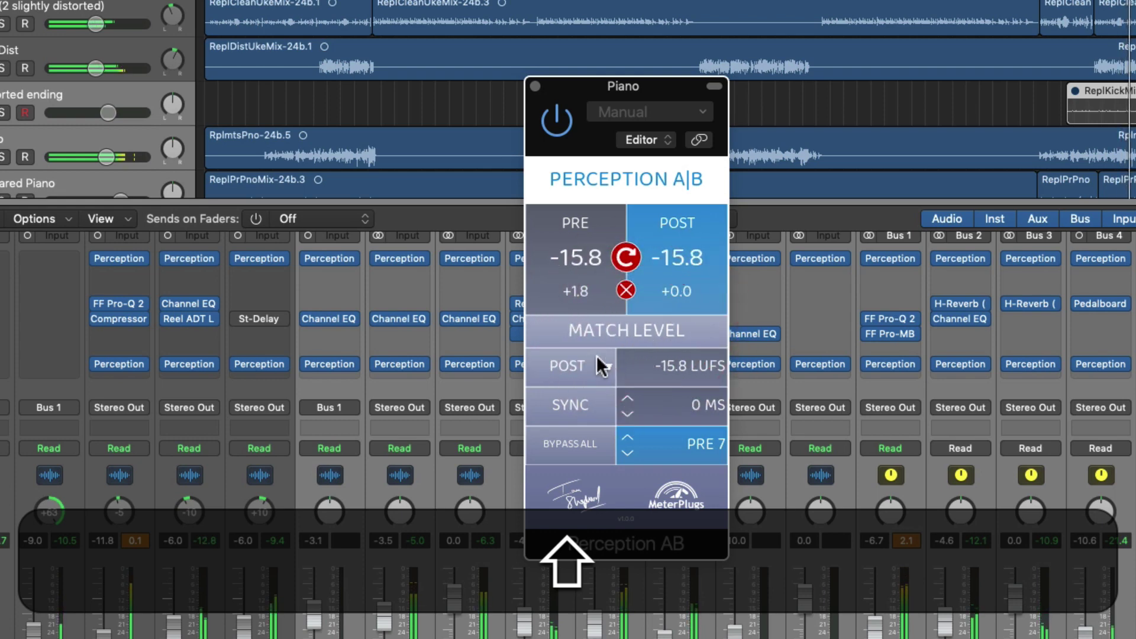
left_click(570, 443)
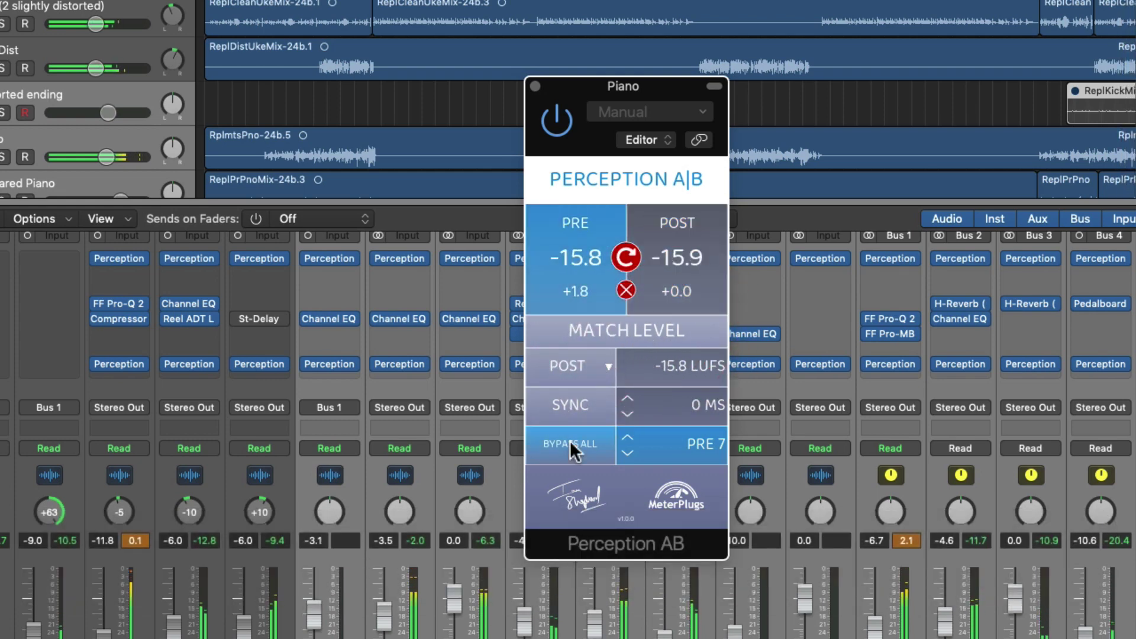
left_click(570, 443)
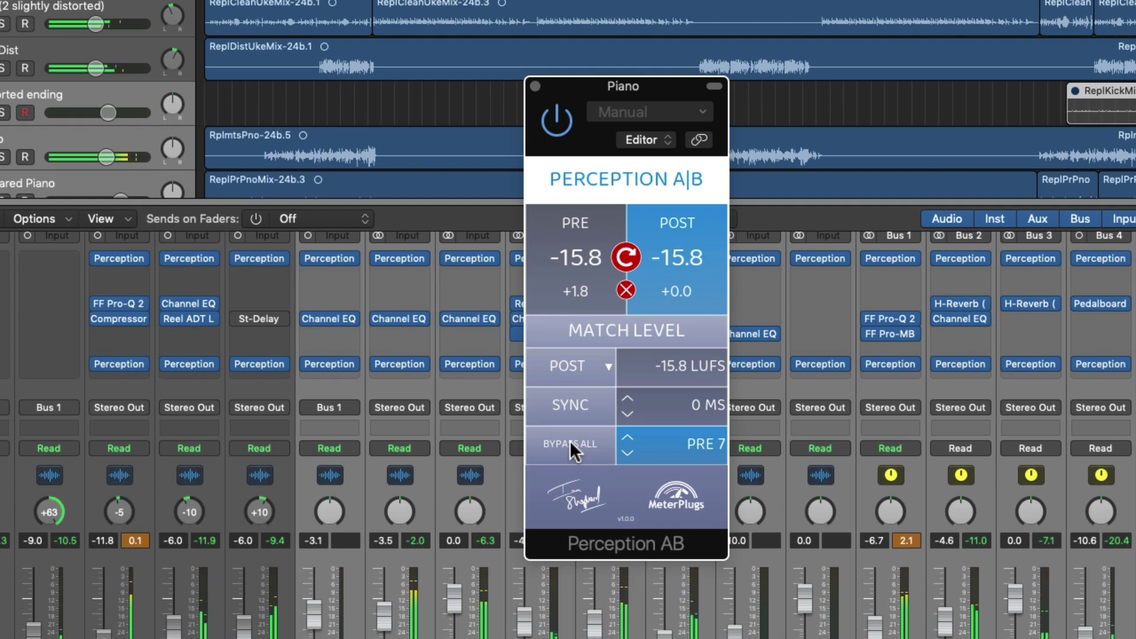
Reset all pairs' gain offsets, A/B during playback, then re-match all pairs (PRE +1.8 dB) and compare.
key("shift")
left_click(625, 290, "shift")
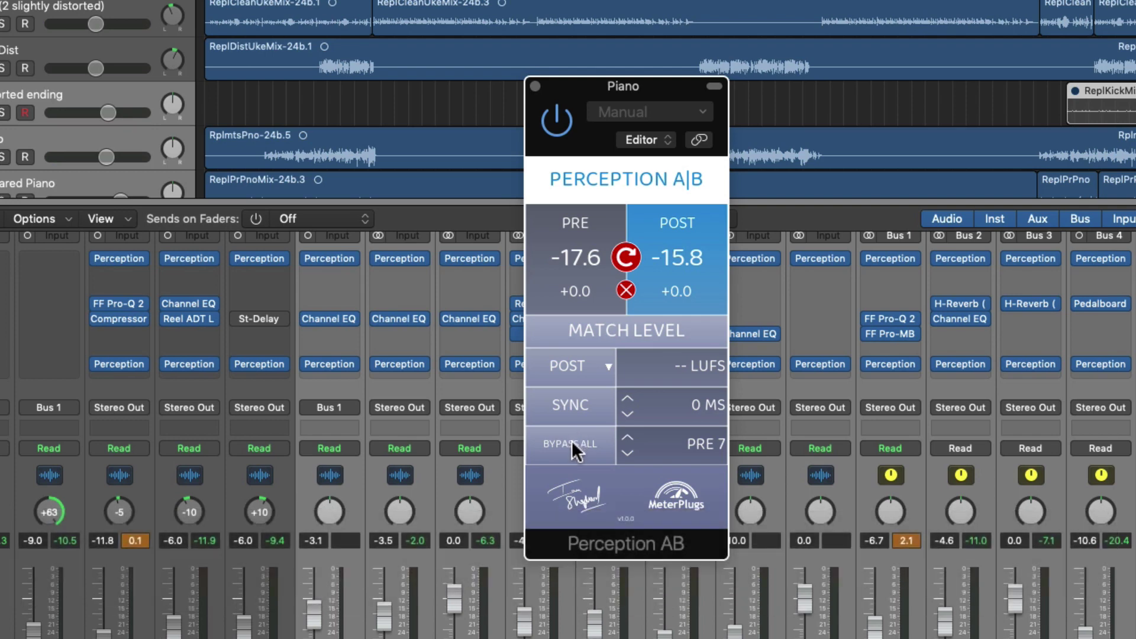
key("space")
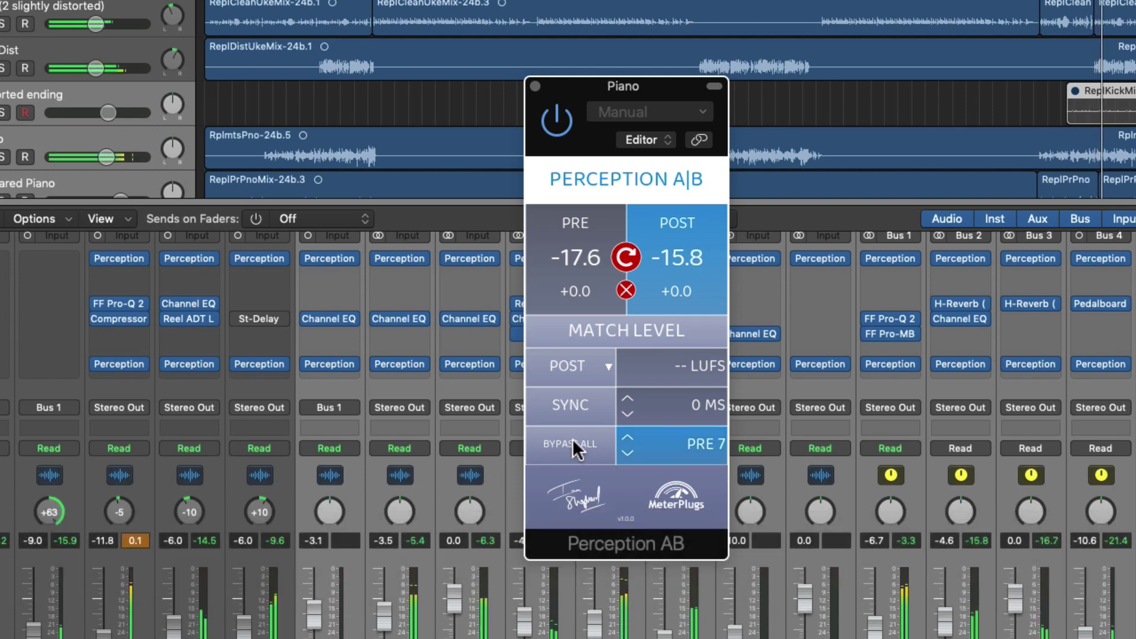
left_click(573, 439)
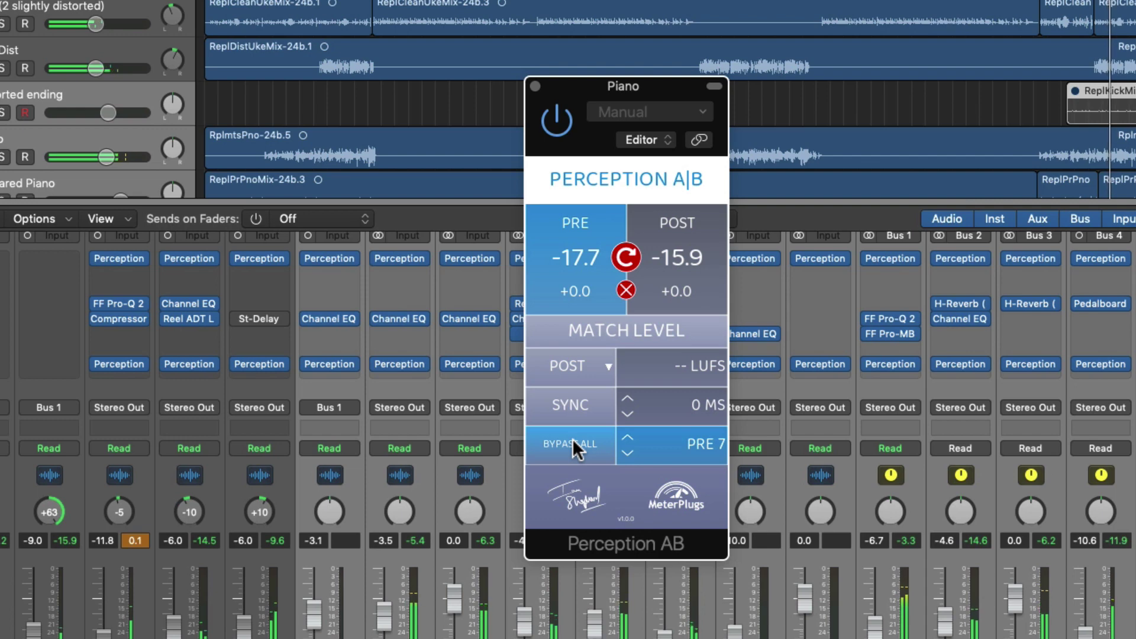
left_click(573, 439)
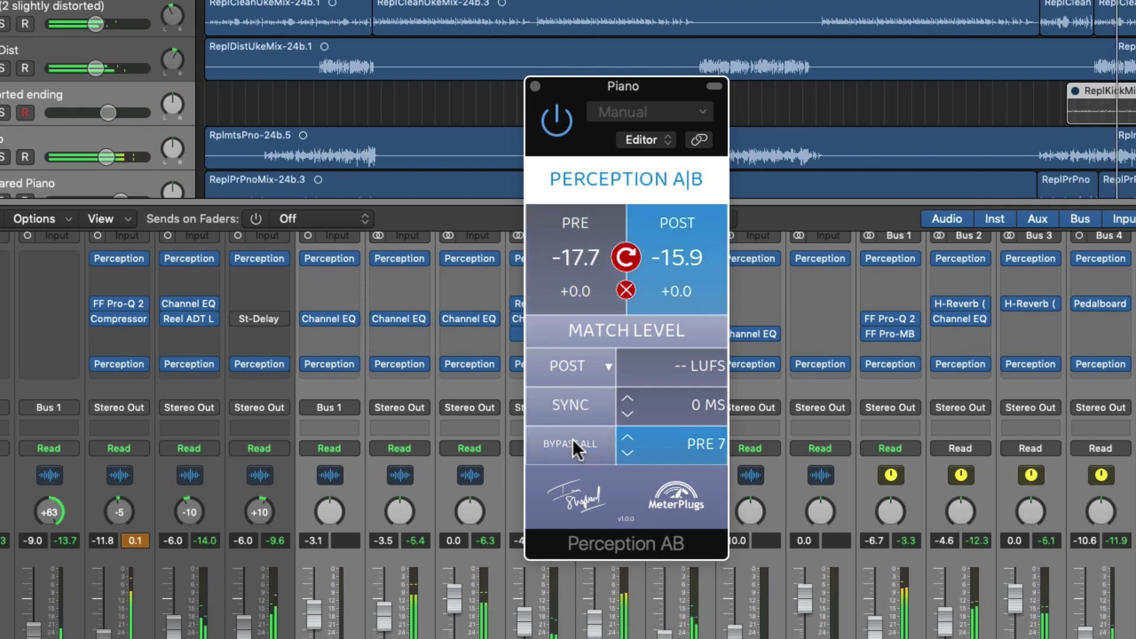
left_click(615, 333, "shift")
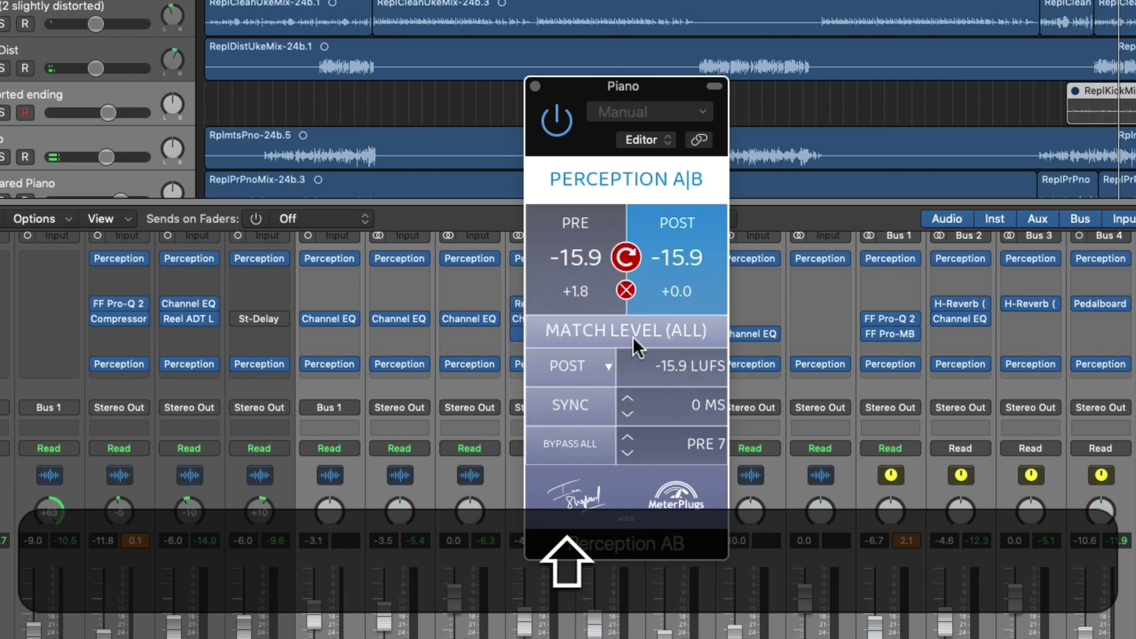
left_click(577, 442)
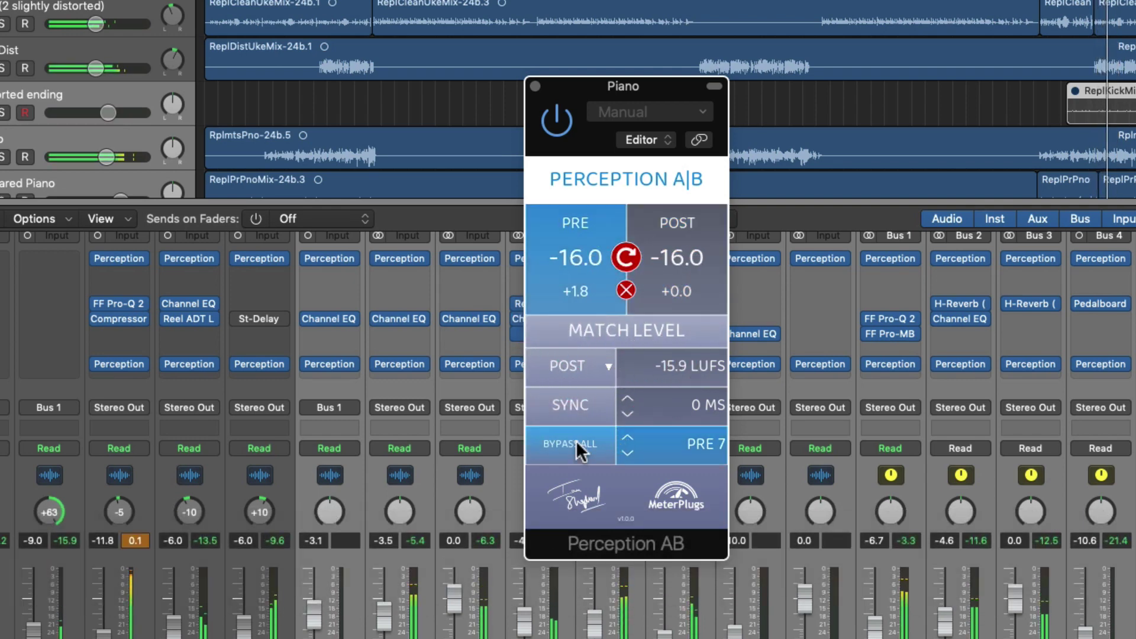
left_click(576, 443)
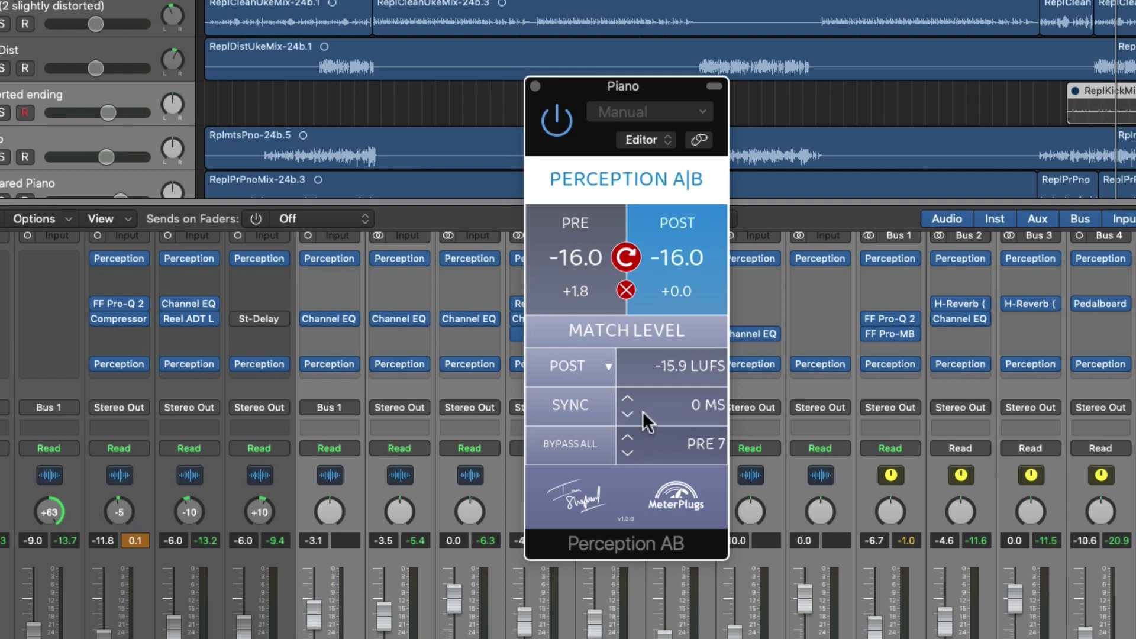
left_click(607, 367)
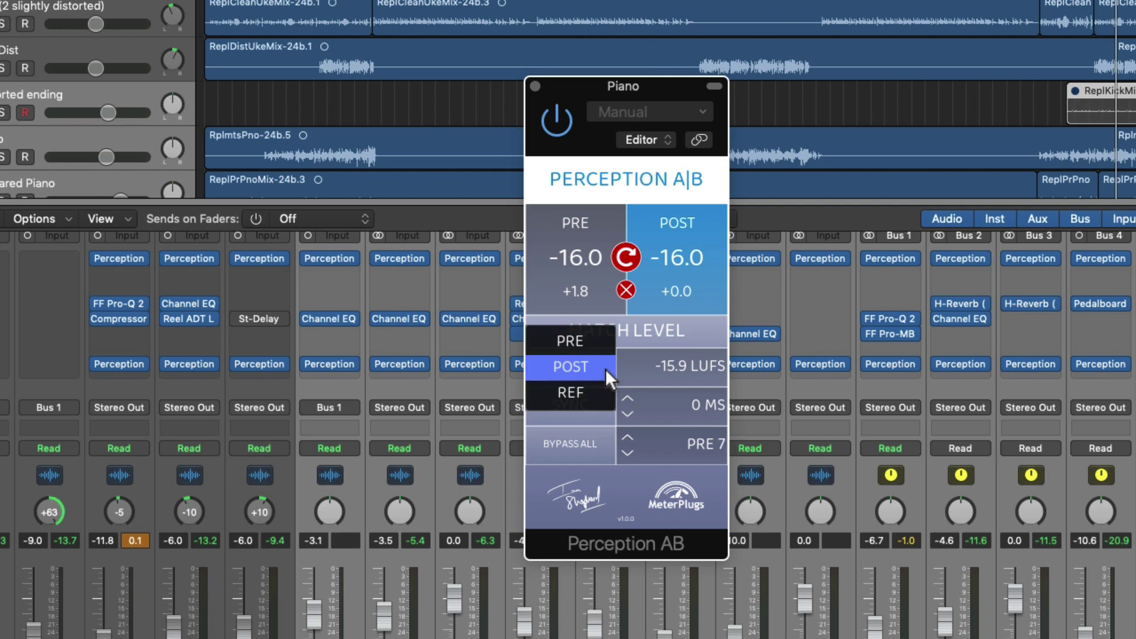
left_click(588, 343)
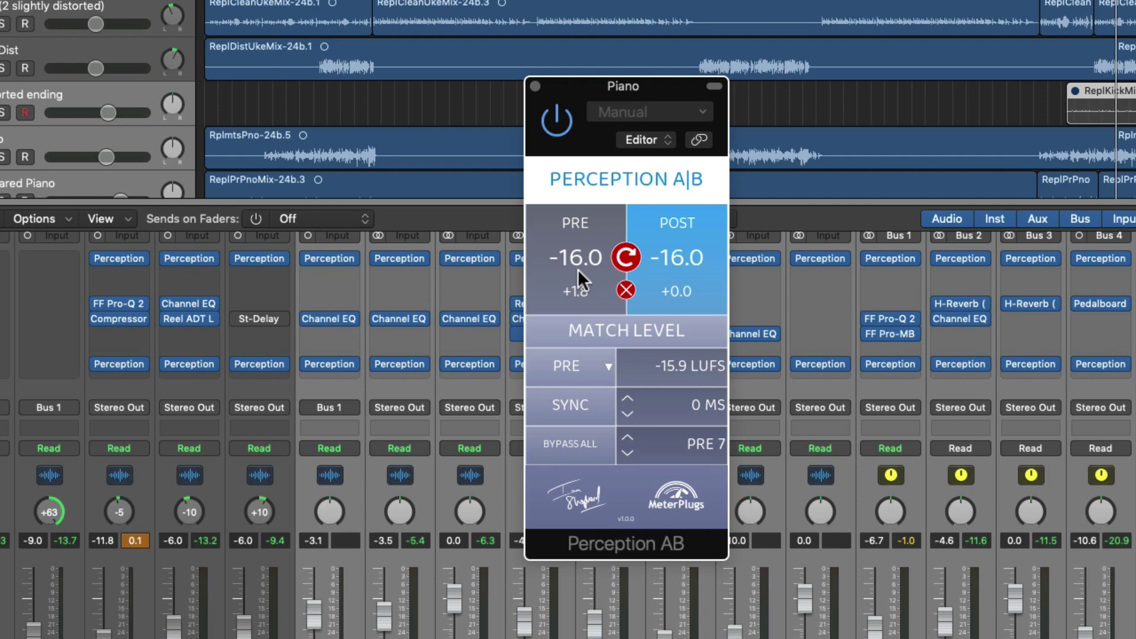
left_click(595, 360)
left_click(590, 413)
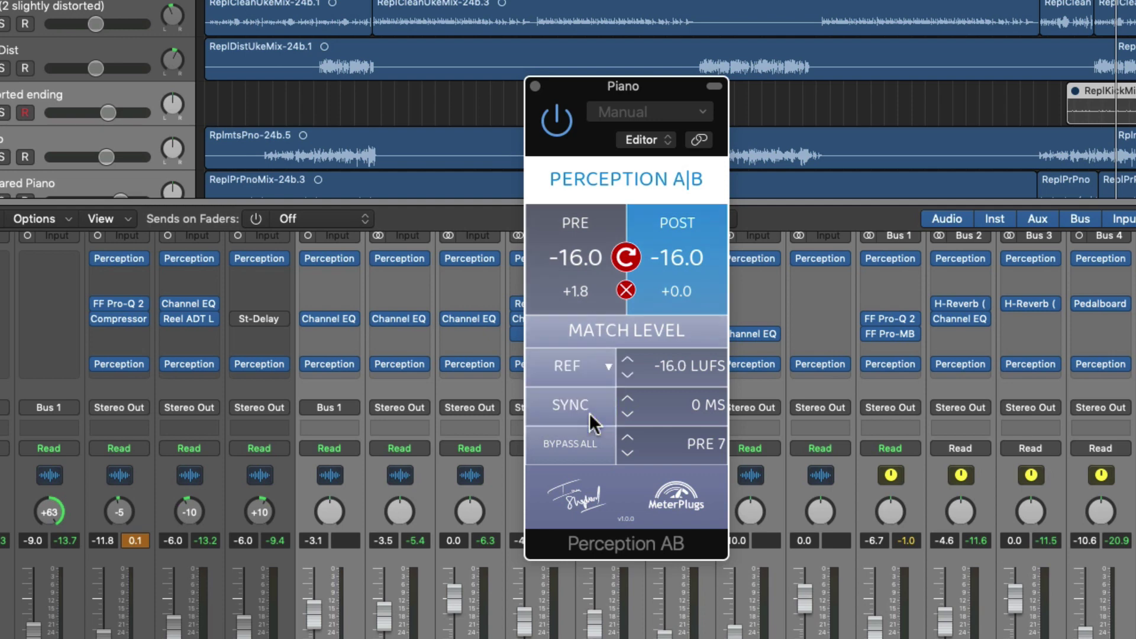
left_click(602, 367)
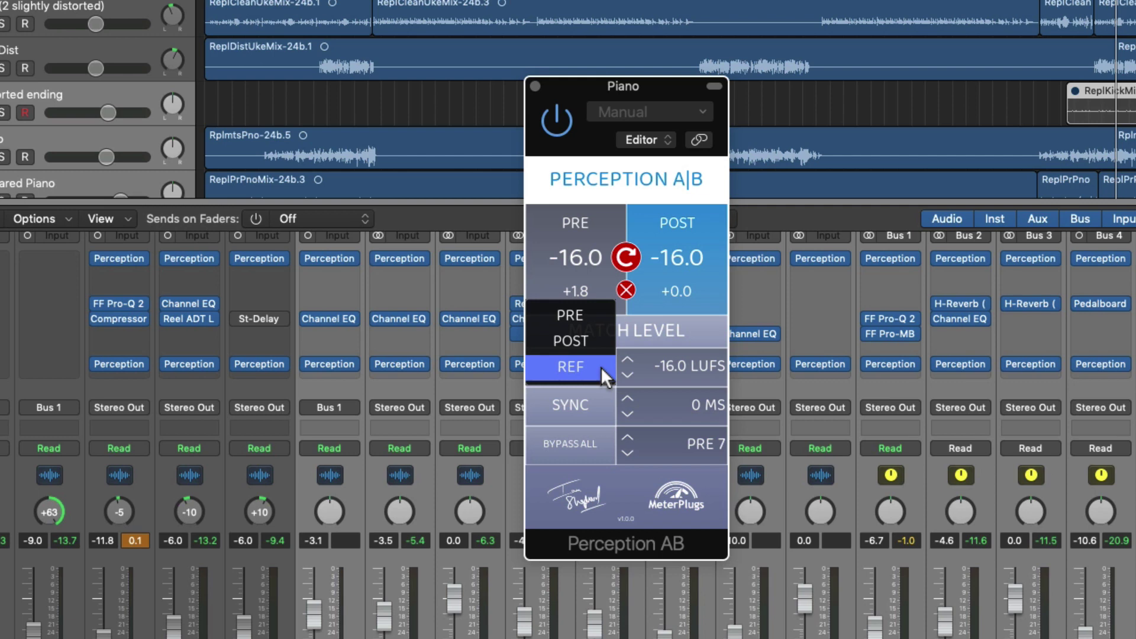
left_click(588, 340)
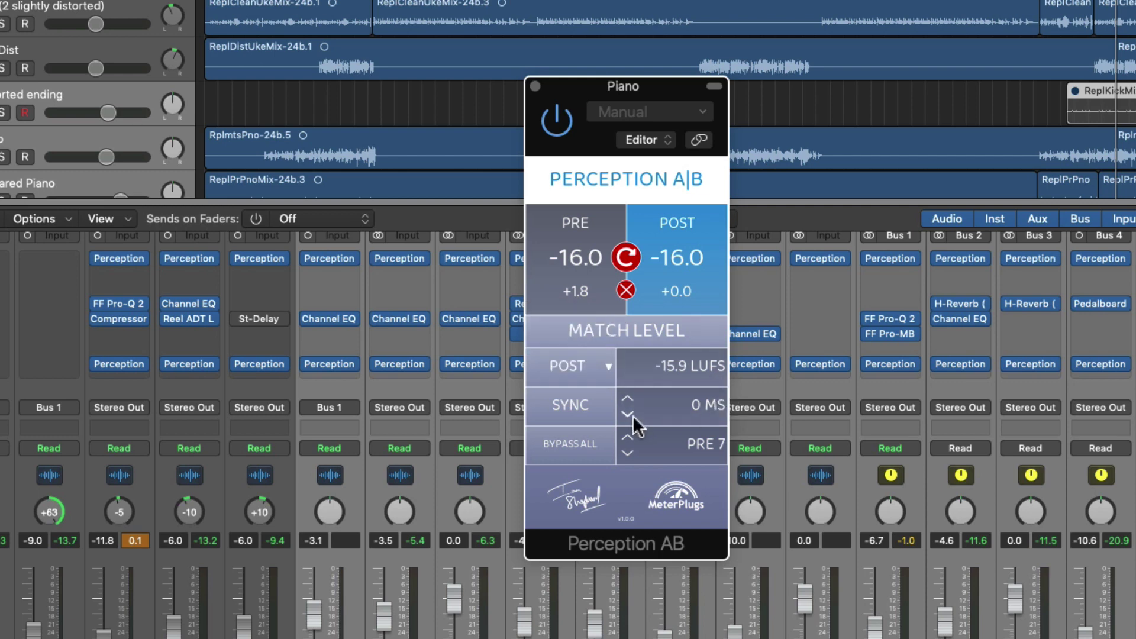
Place the Vox Perception AB beside the Piano's and, during playback, sync its pair at 19 ms.
left_click_drag(651, 88, 396, 87)
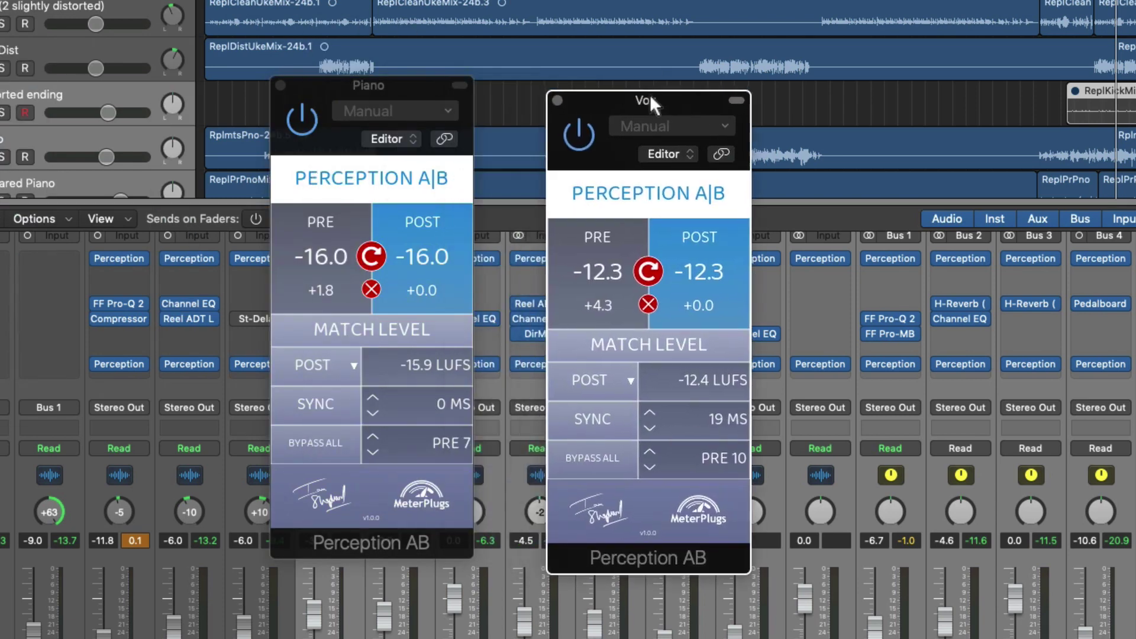
left_click_drag(650, 94, 647, 82)
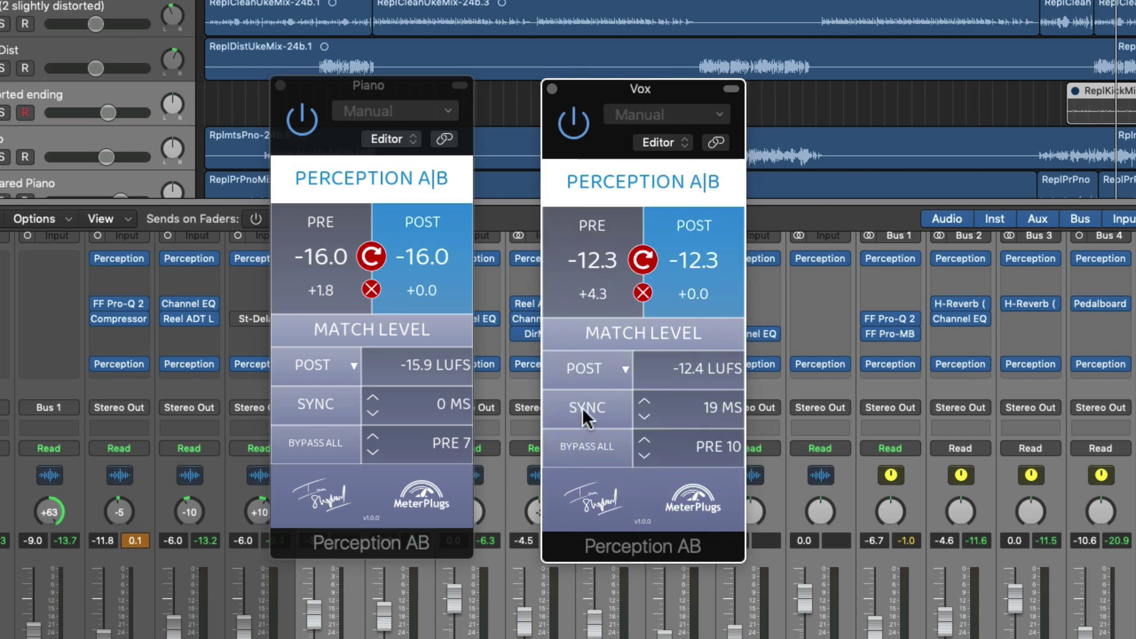
key("space")
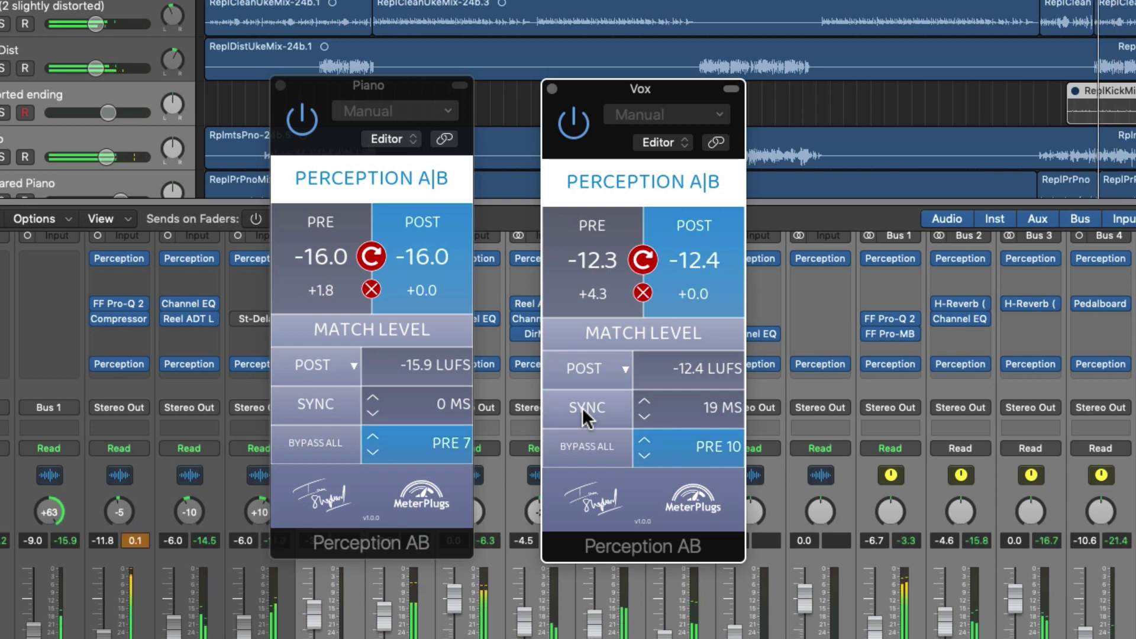
left_click(583, 407)
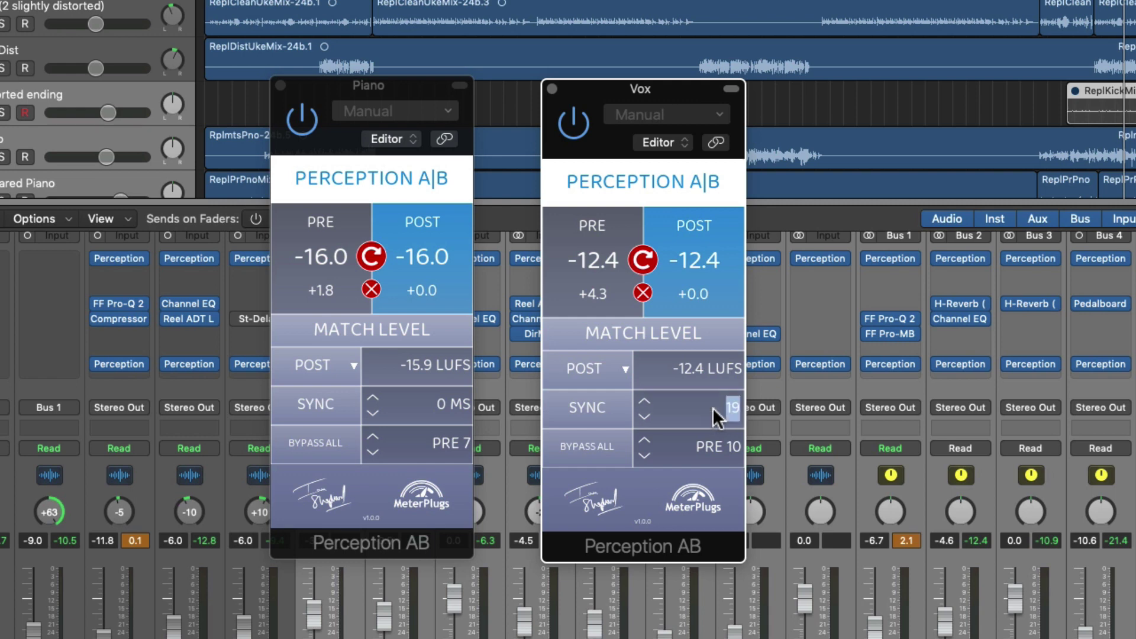
key("Return")
Step the Vox pair's bypass group to PRE 18 and back to PRE 10, then close its window.
left_click(644, 441)
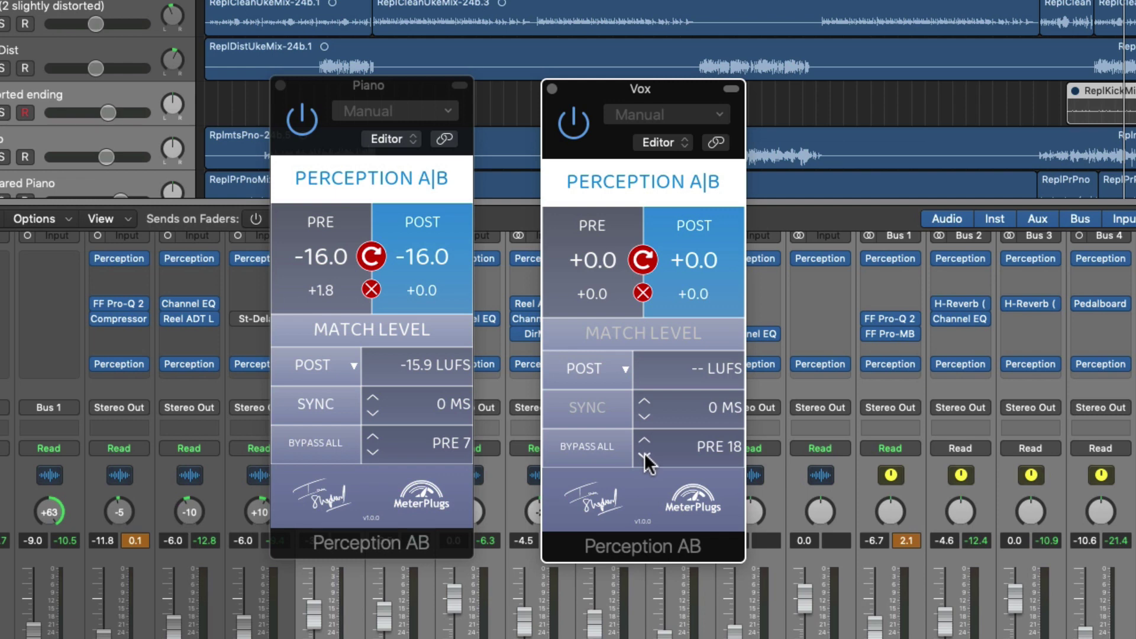
left_click(645, 453)
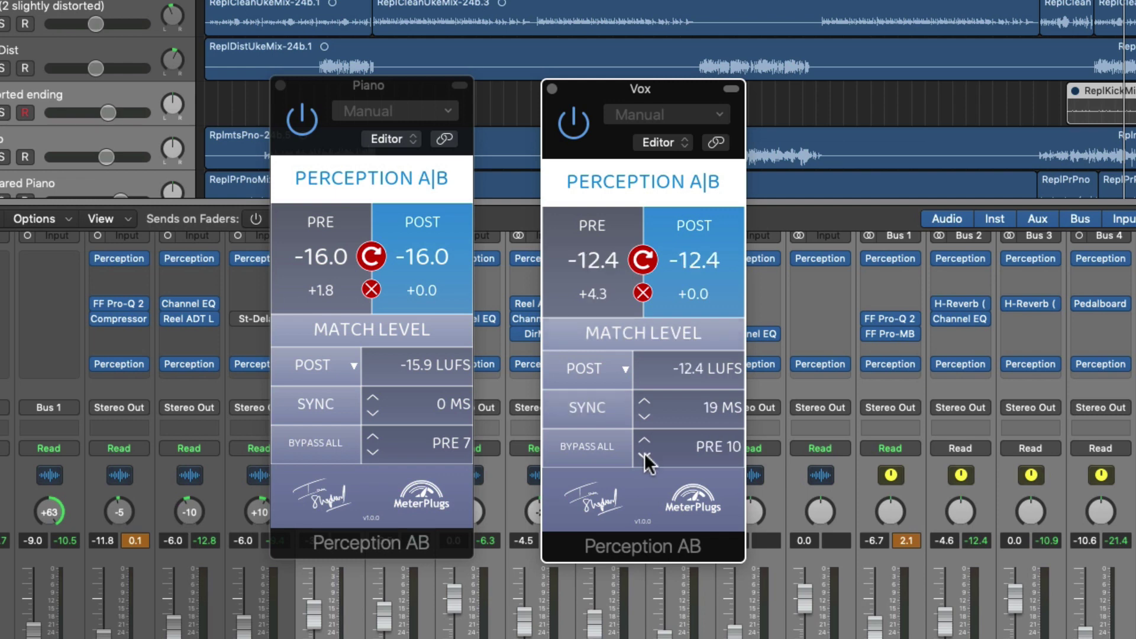
left_click(552, 89)
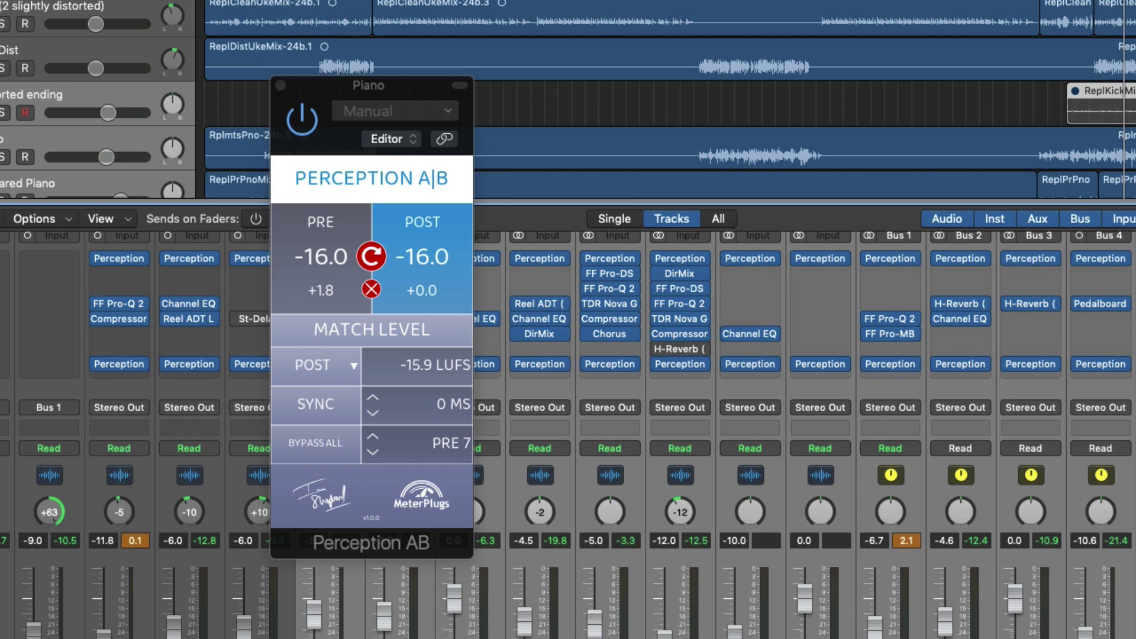
Add Perception AB inserts to the Stereo Out's top slot and Bus 1's first insert slot.
left_click_drag(680, 258, 750, 257)
left_click(899, 257)
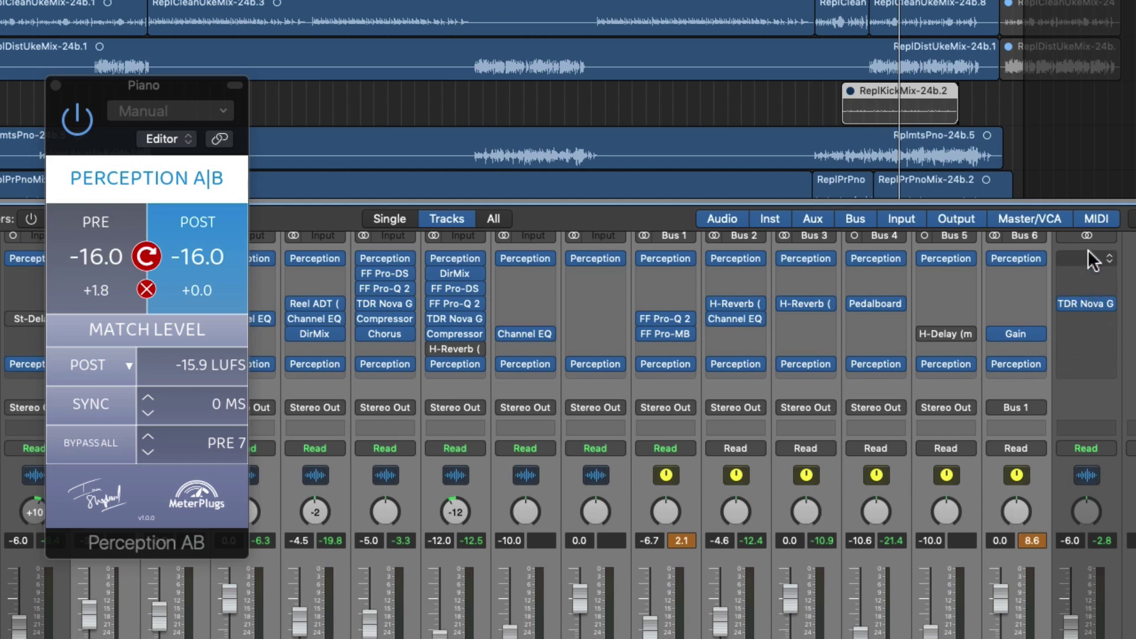
left_click(1082, 301)
left_click(98, 252)
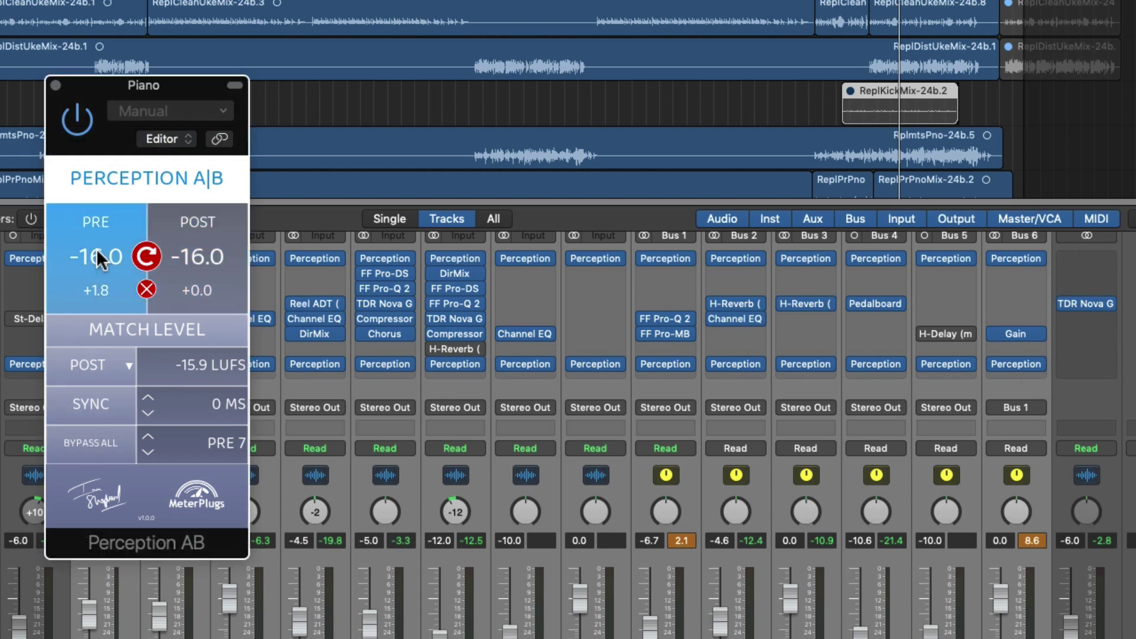